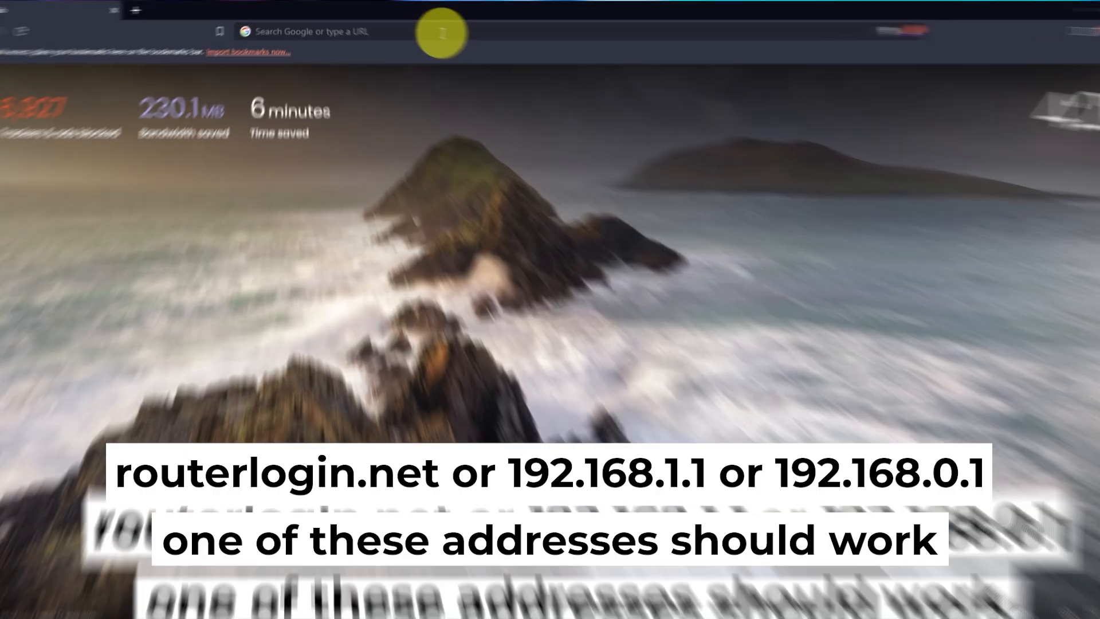
# Load the router's setup page at 192.168.1.1
pyautogui.click(430, 28)
pyautogui.write('1')
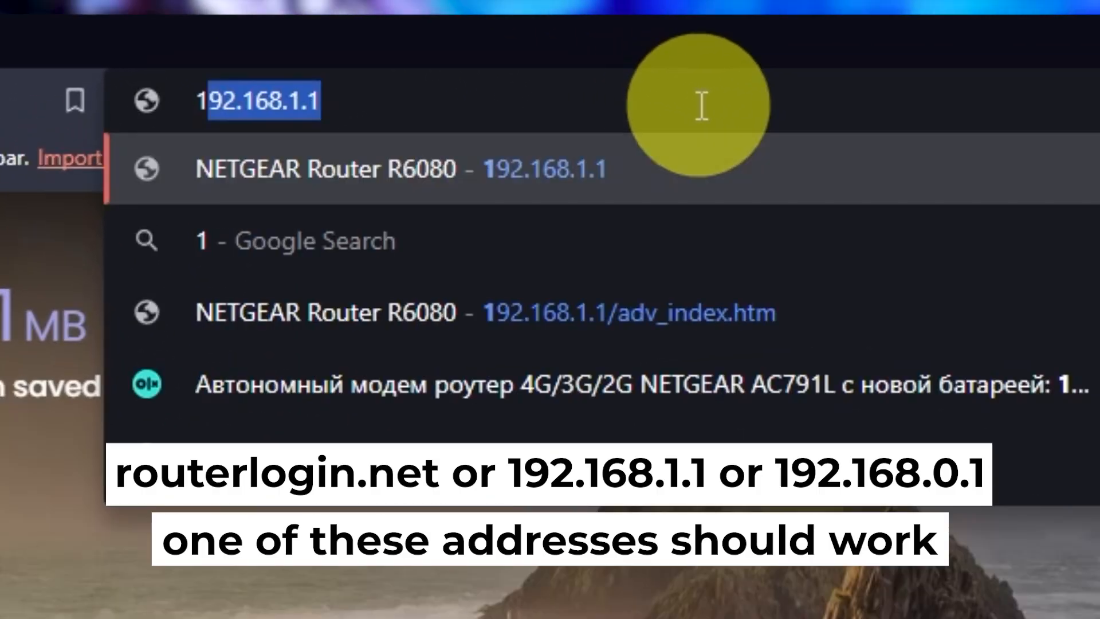
pyautogui.write('92.168.1.1')
pyautogui.press('Return')
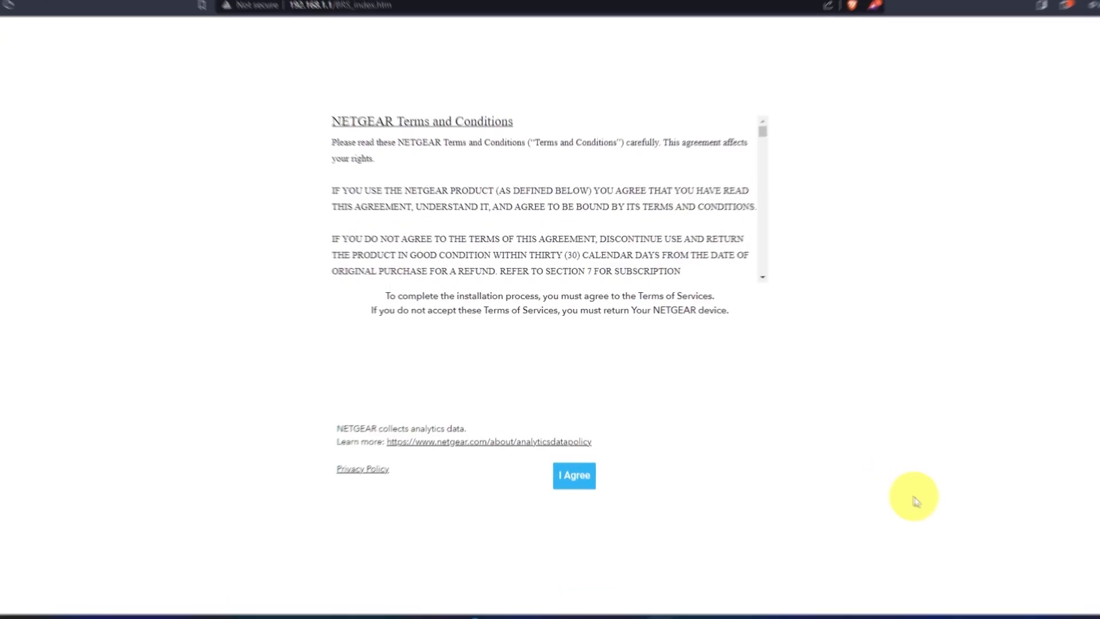
# Agree to the NETGEAR terms and conditions and proceed through the welcome and internet detection pages
pyautogui.click(615, 560)
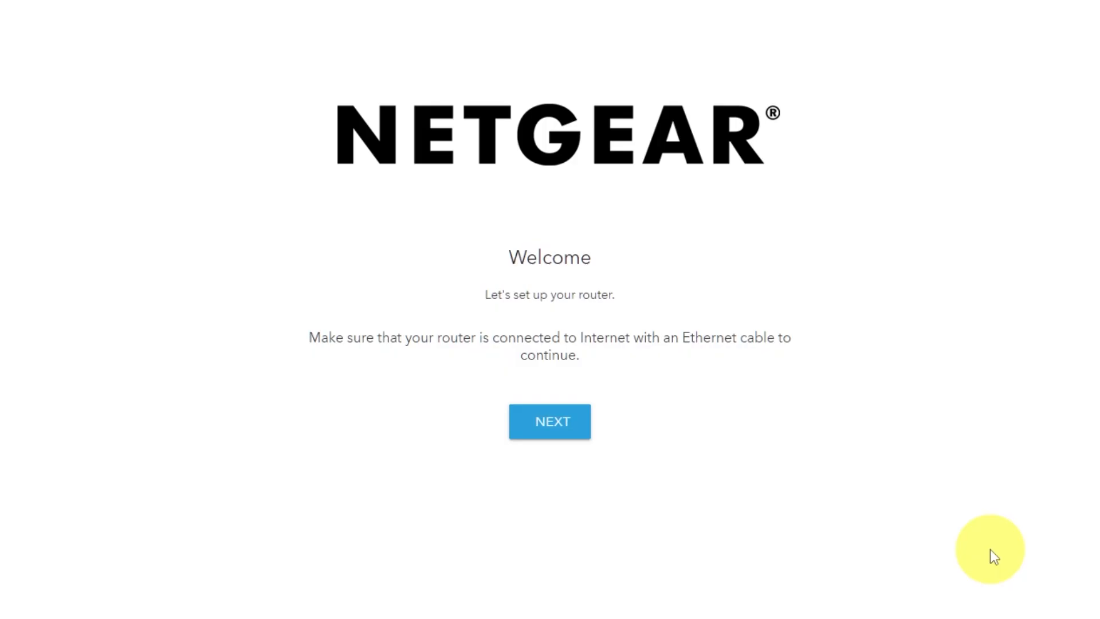
pyautogui.click(571, 429)
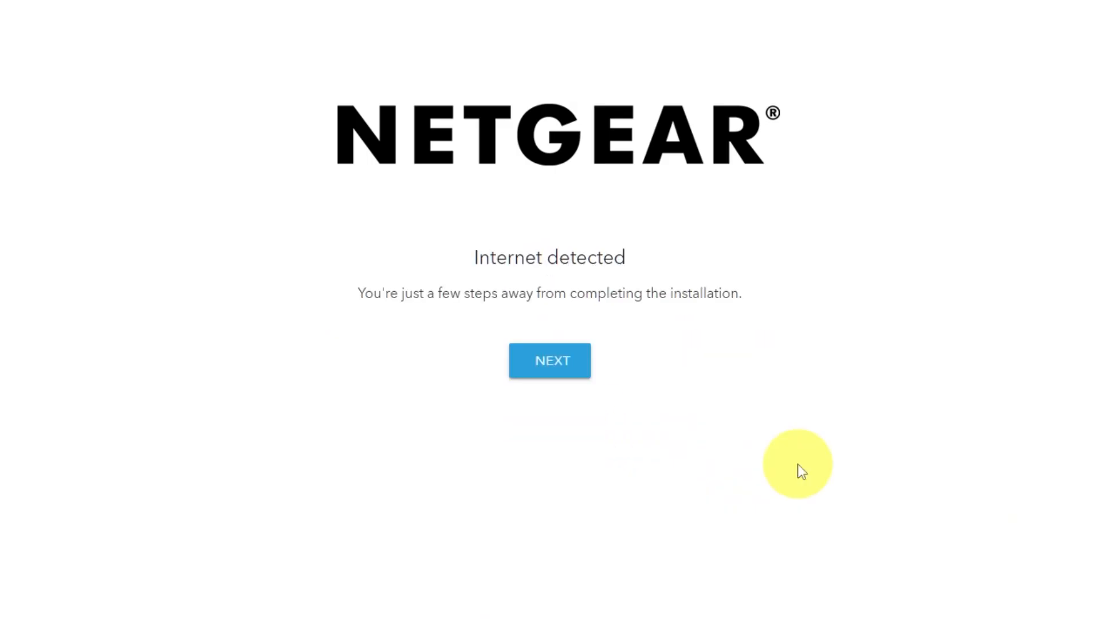
pyautogui.click(554, 377)
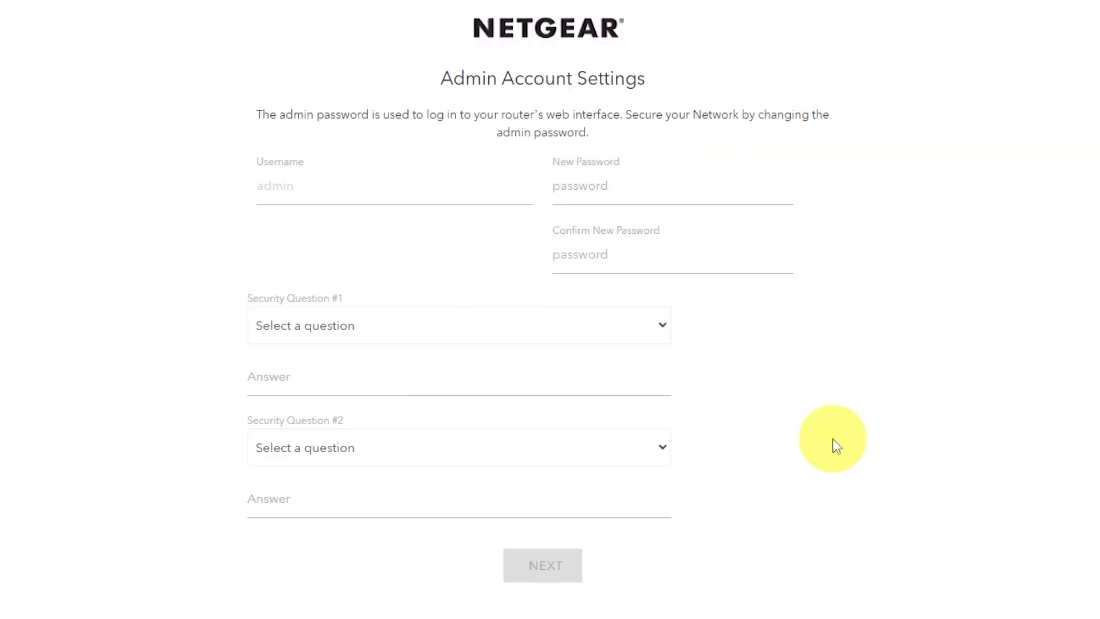
# Enter a new admin password that meets the listed conditions and repeat it in the confirmation field
pyautogui.click(625, 187)
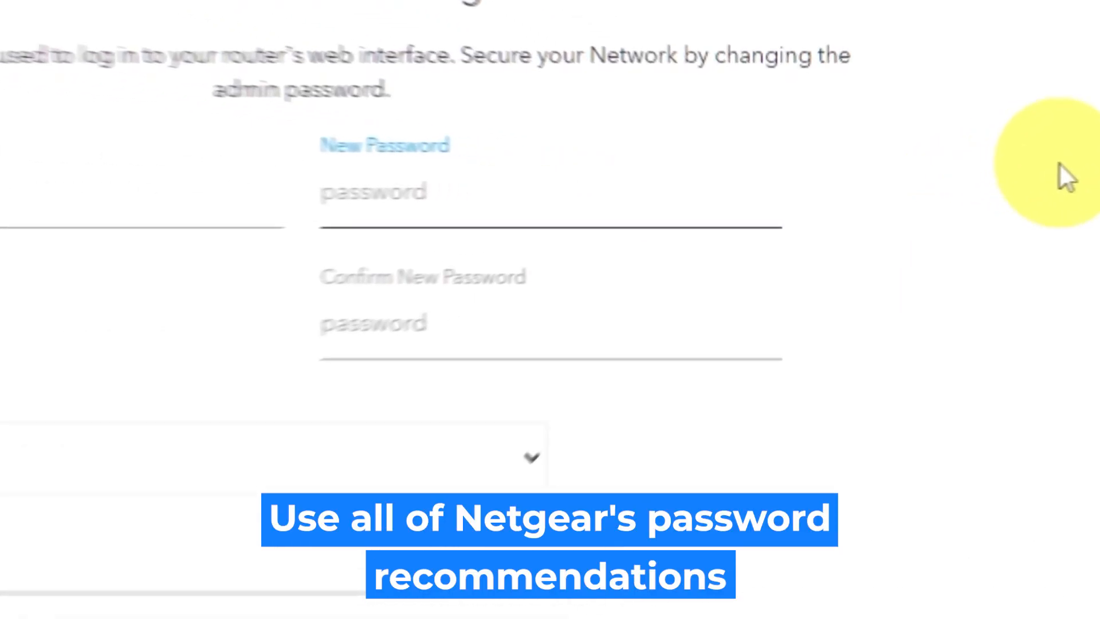
pyautogui.write('a')
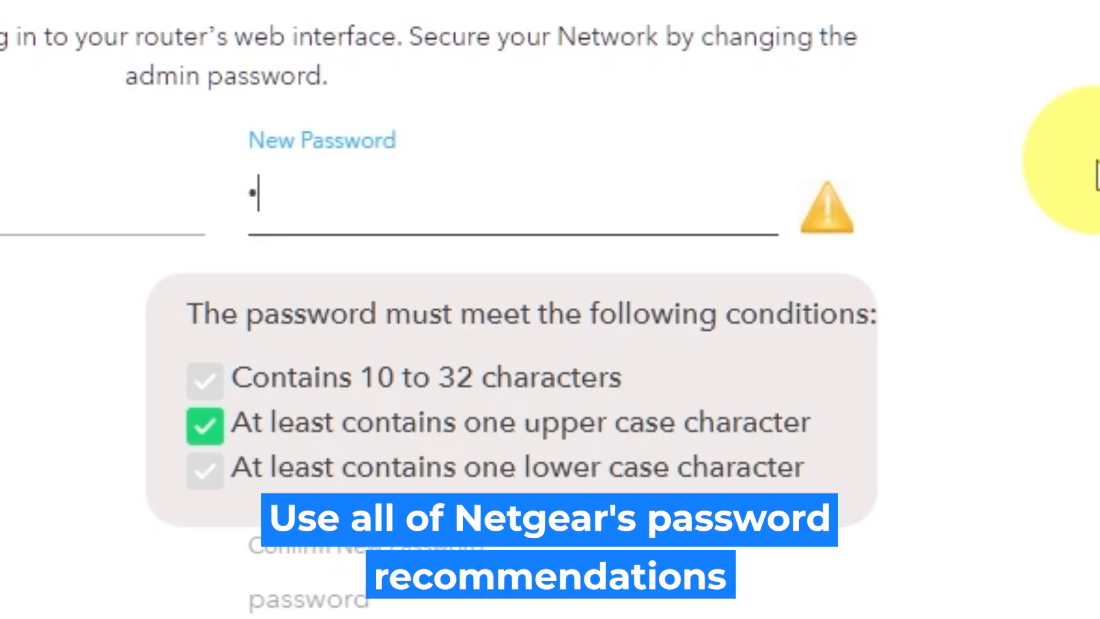
pyautogui.write('aa')
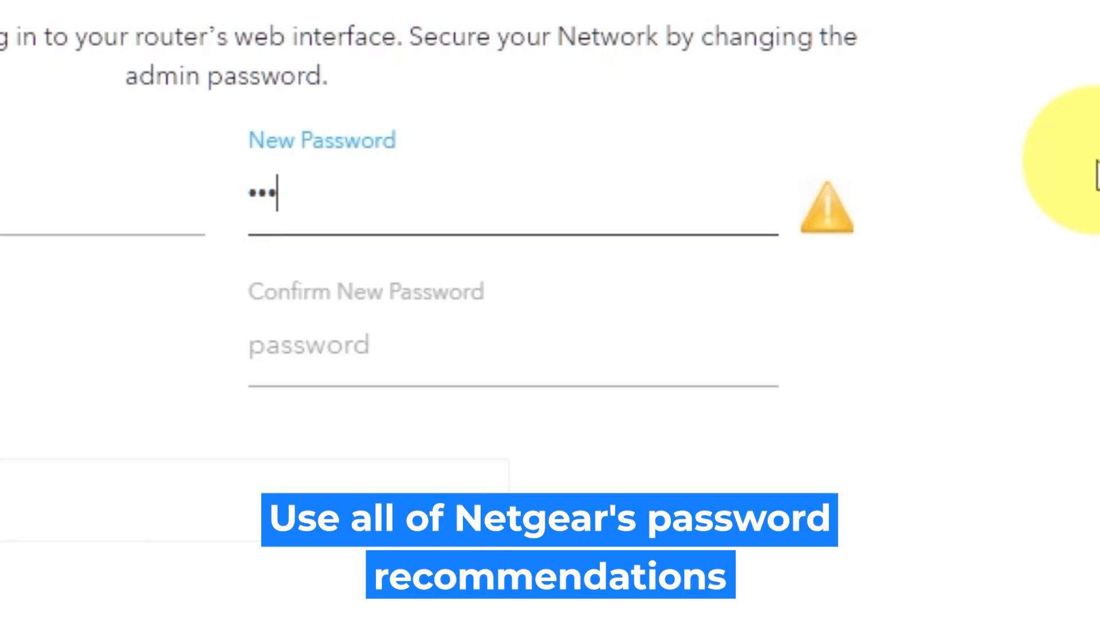
pyautogui.write('aaaaa')
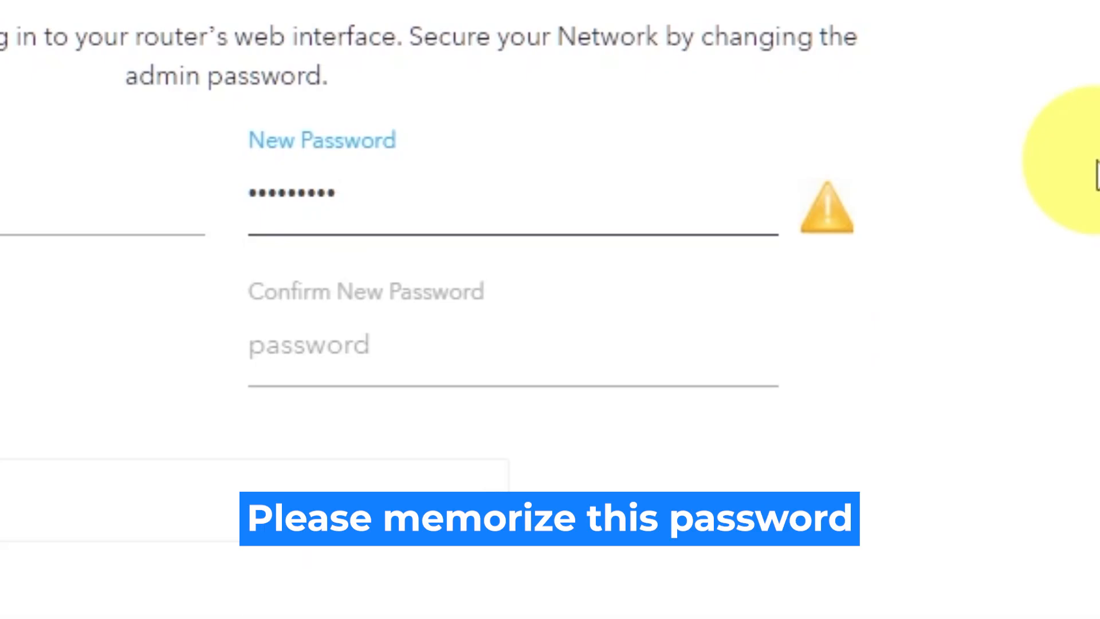
pyautogui.click(720, 304)
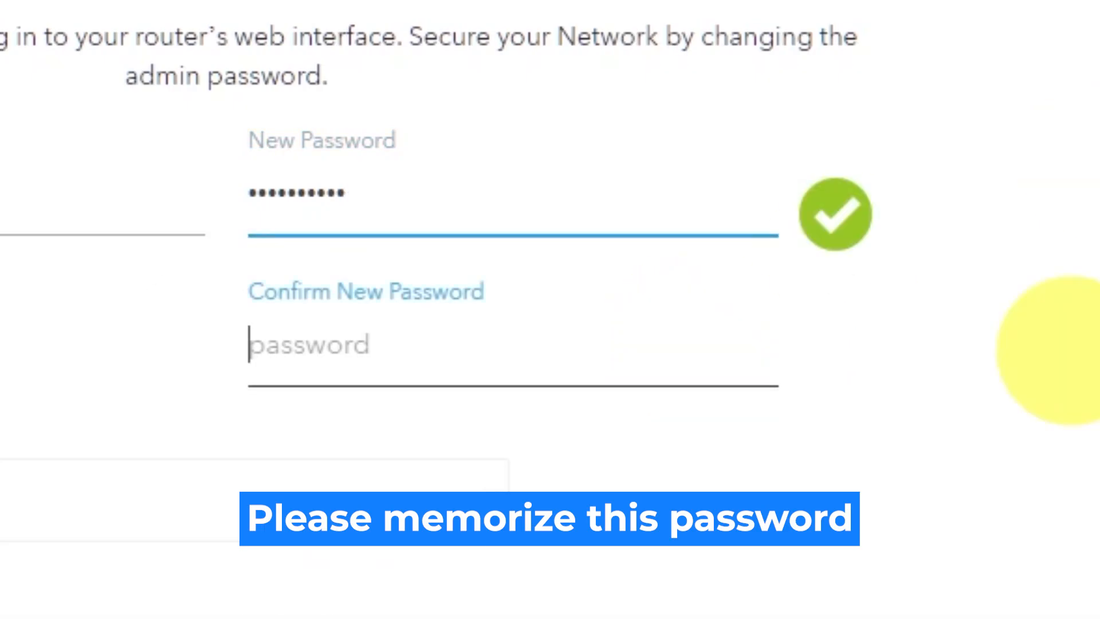
pyautogui.write('aa')
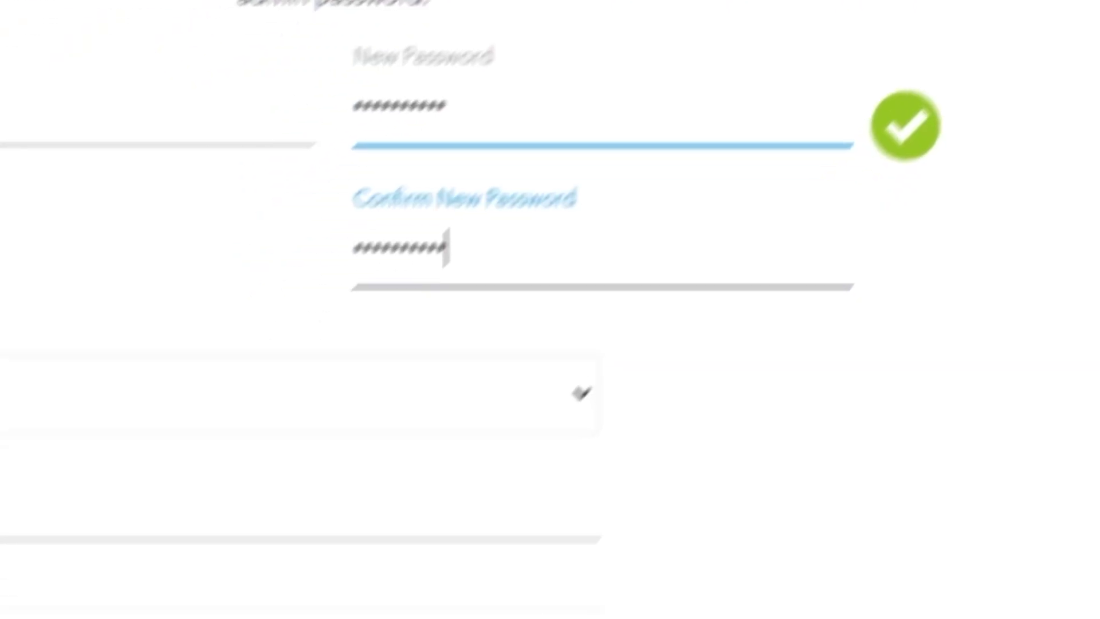
# Choose the first NETGEAR product and best friend's first name as security questions, fill in both answers, and submit the admin account settings
pyautogui.click(818, 128)
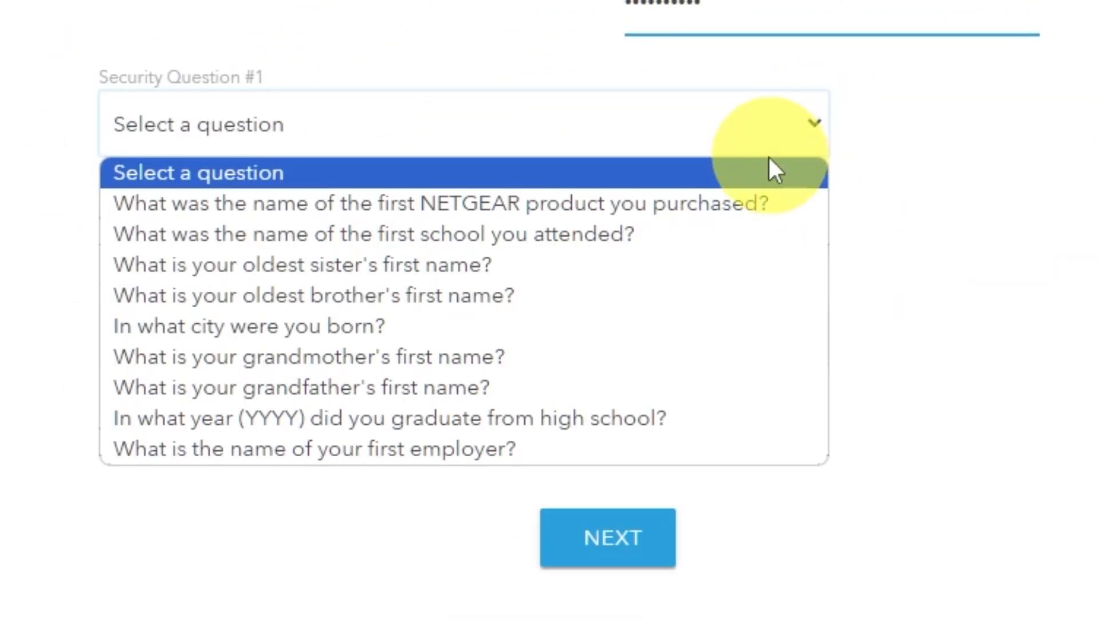
pyautogui.click(748, 201)
pyautogui.click(669, 223)
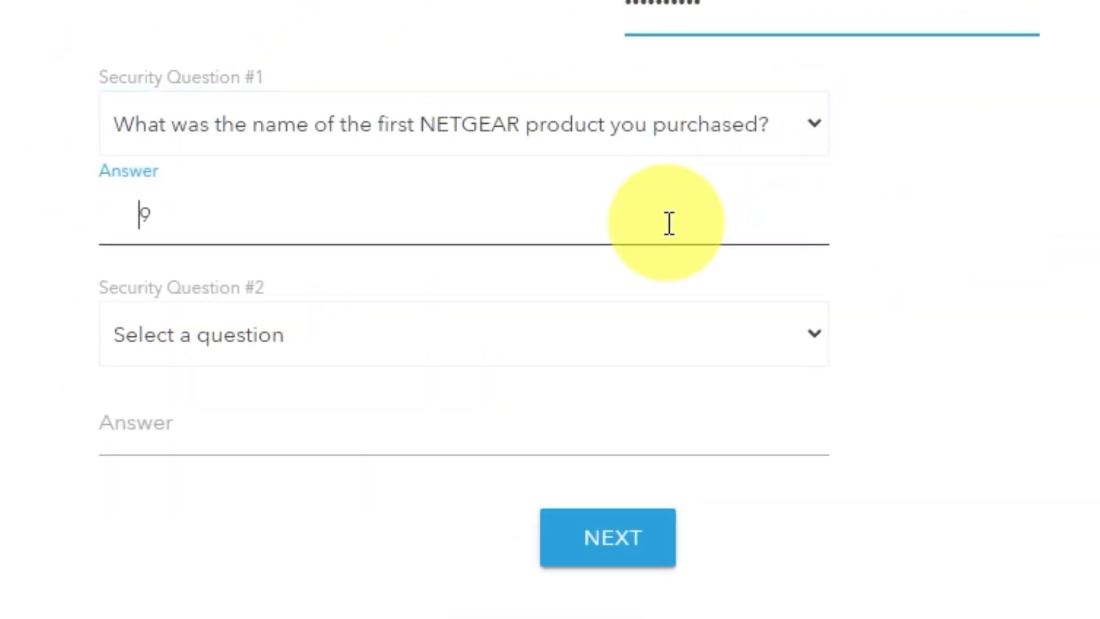
pyautogui.click(813, 339)
pyautogui.click(447, 616)
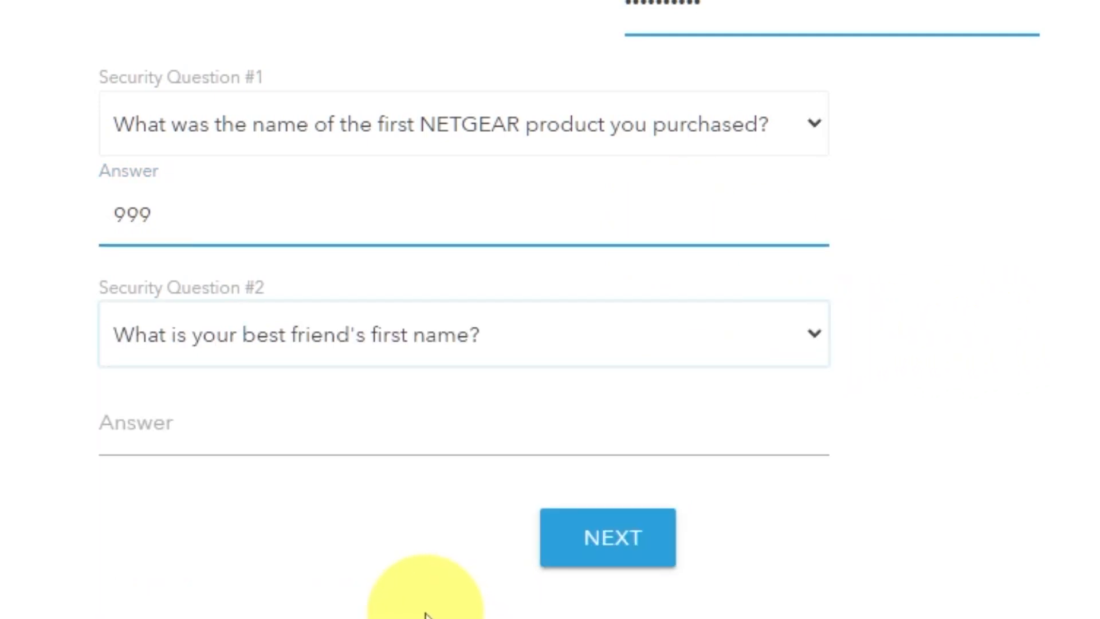
pyautogui.click(404, 441)
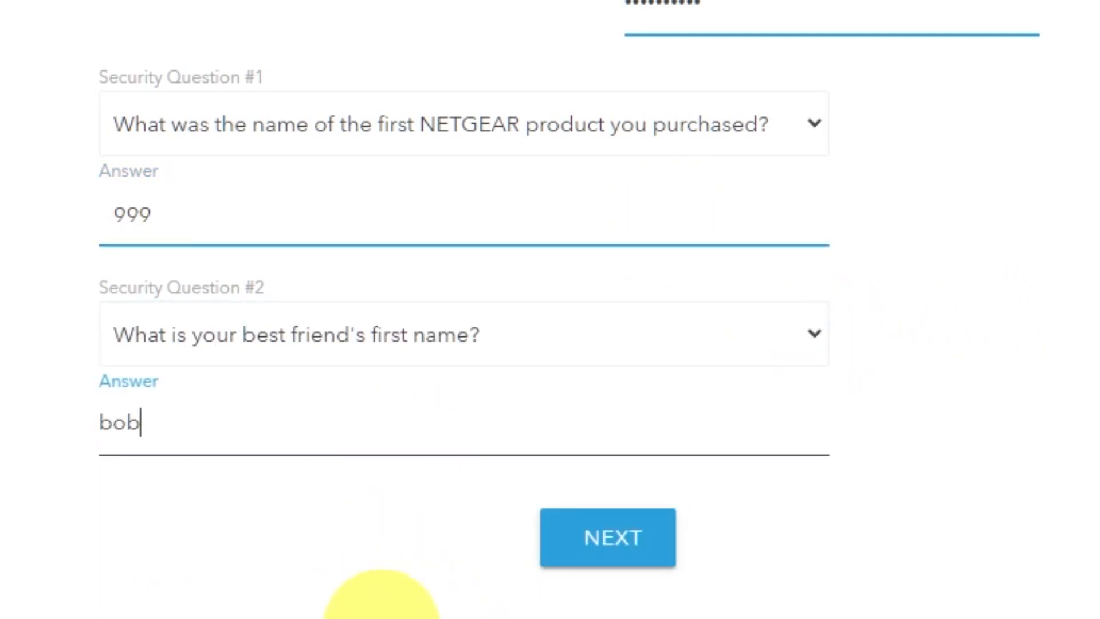
pyautogui.click(643, 549)
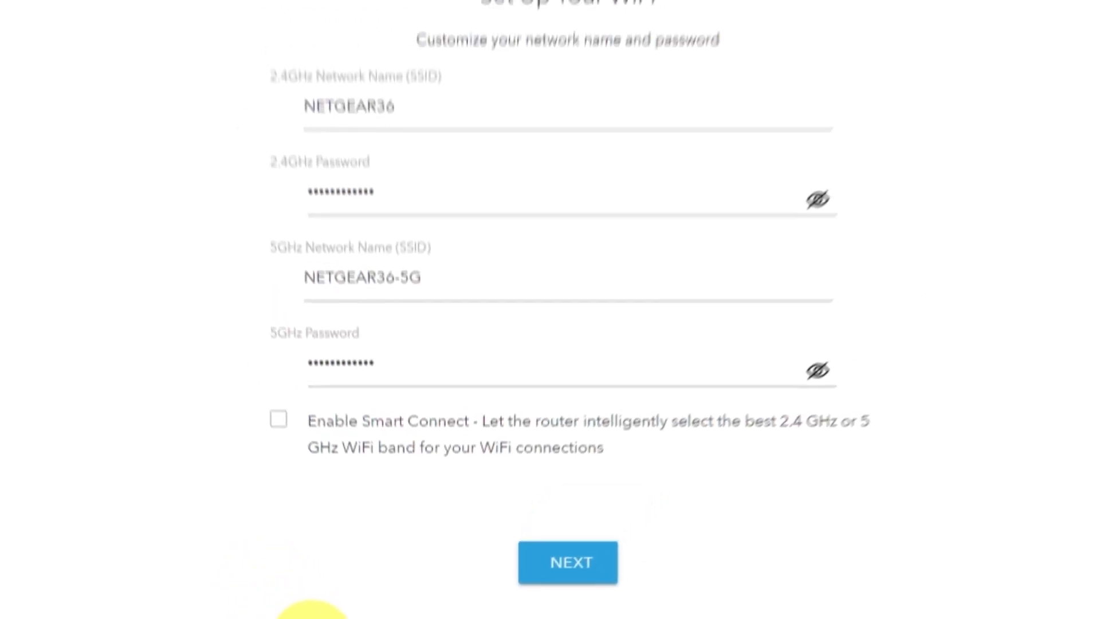
# Reveal the 2.4GHz and 5GHz Wi-Fi passwords to check them, and hide both again
pyautogui.click(768, 274)
pyautogui.click(767, 422)
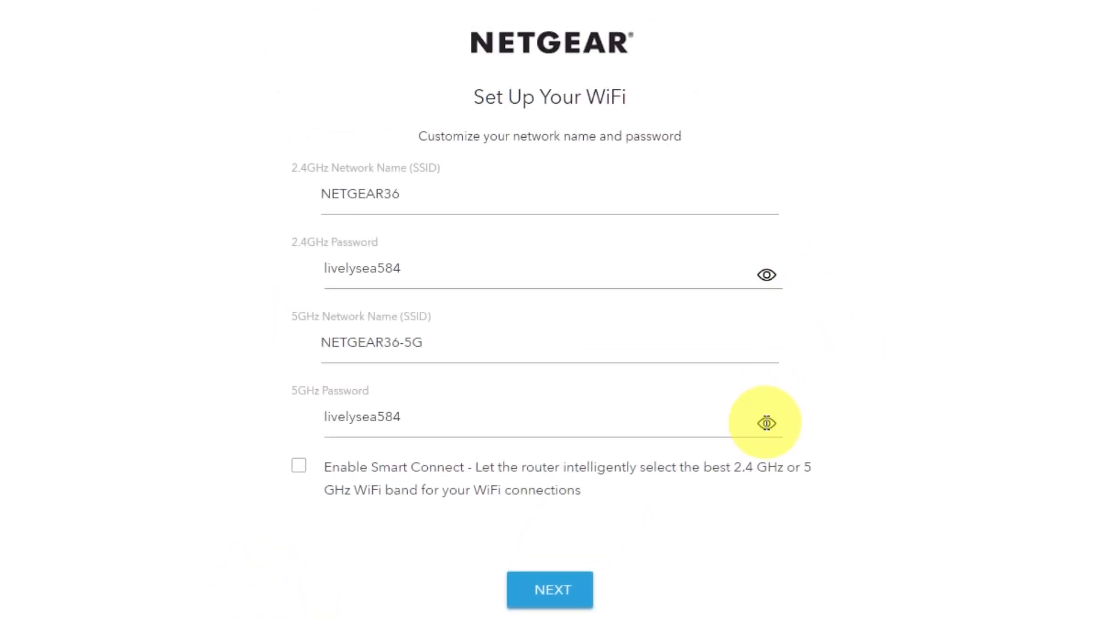
pyautogui.click(767, 424)
pyautogui.click(767, 274)
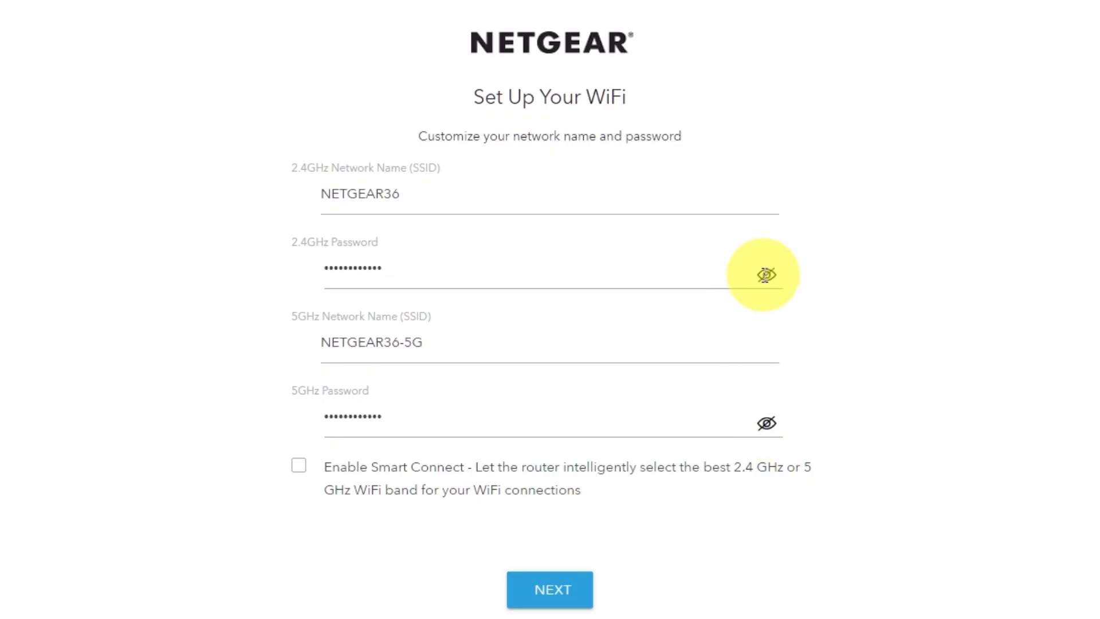
# Review the 2.4GHz and 5GHz network name and password fields and submit the Wi-Fi settings with Smart Connect disabled
pyautogui.click(395, 193)
pyautogui.click(414, 345)
pyautogui.moveTo(424, 344); pyautogui.dragTo(376, 344)
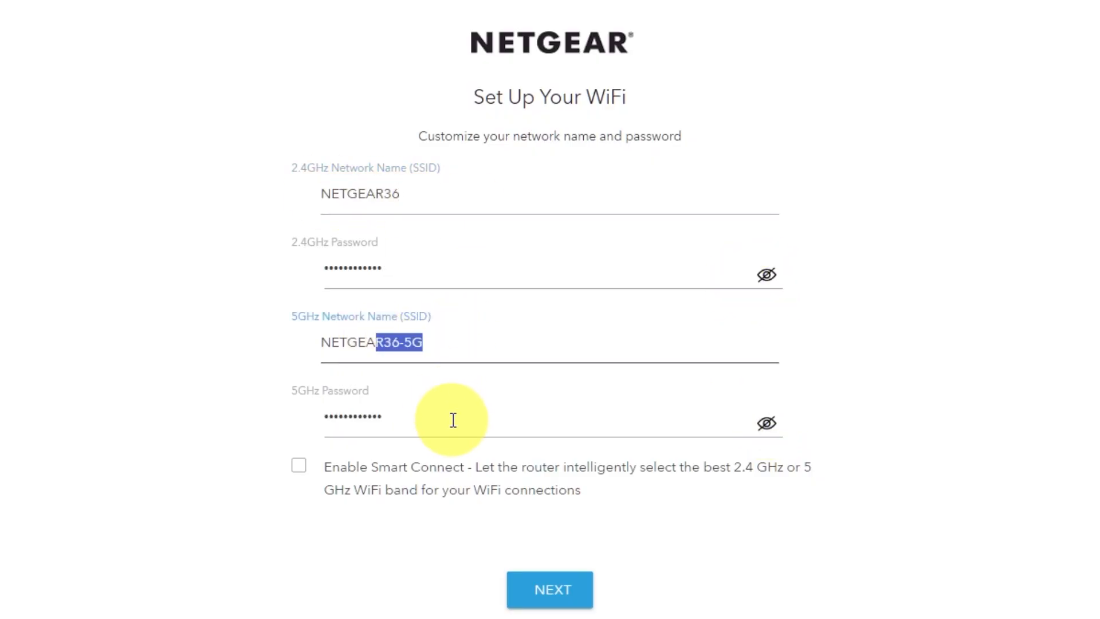
pyautogui.click(453, 420)
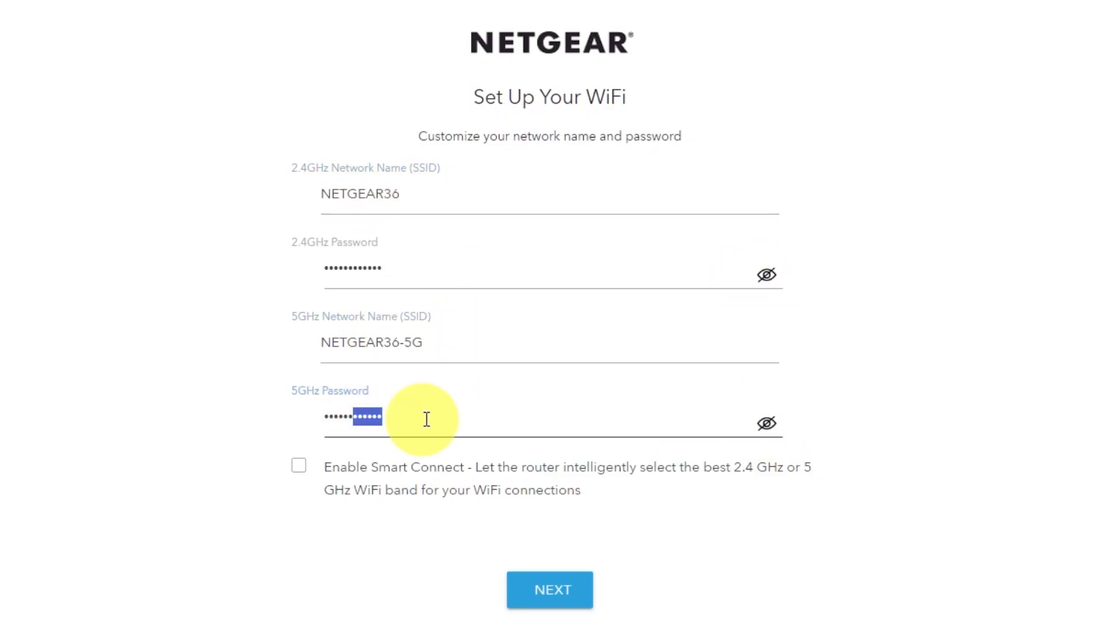
pyautogui.click(575, 589)
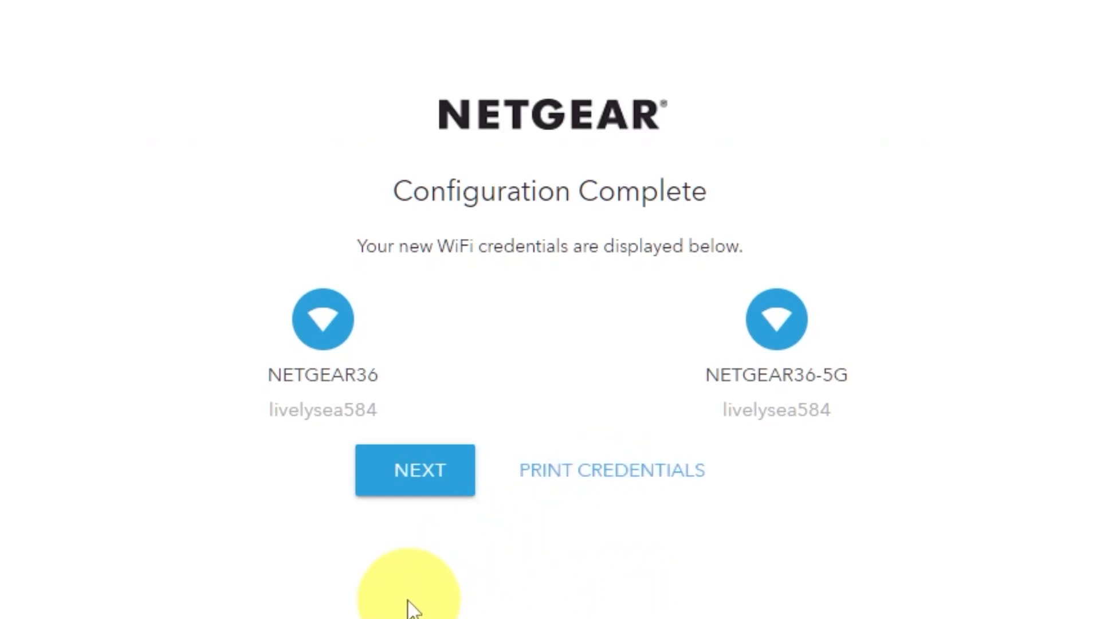
# Continue past the Wi-Fi credentials and firmware check, and dismiss the product registration form
pyautogui.click(408, 484)
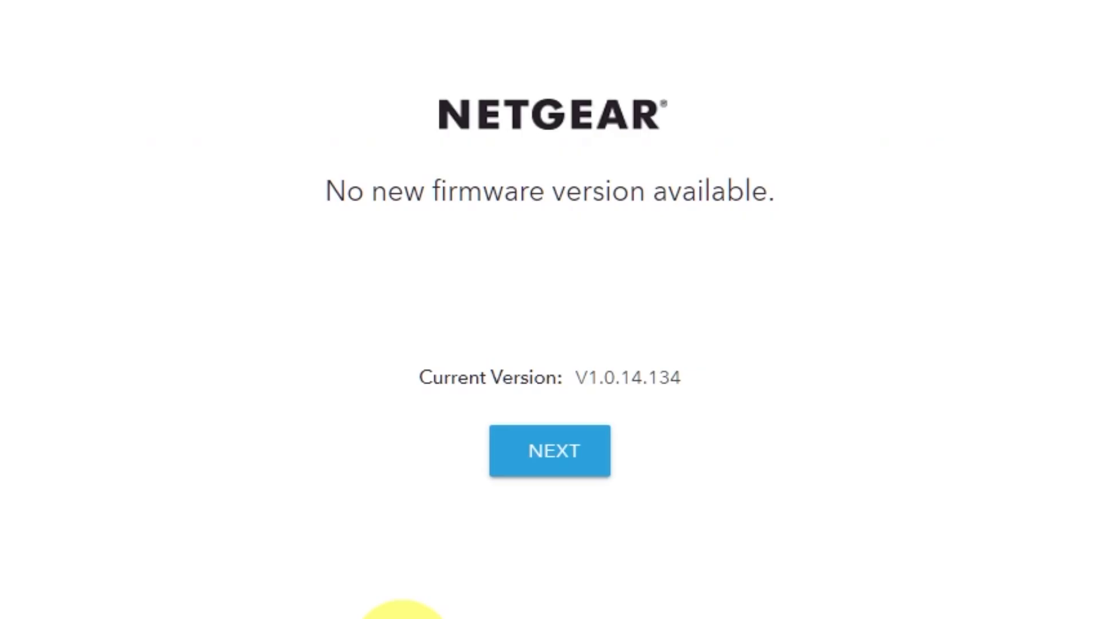
pyautogui.click(575, 461)
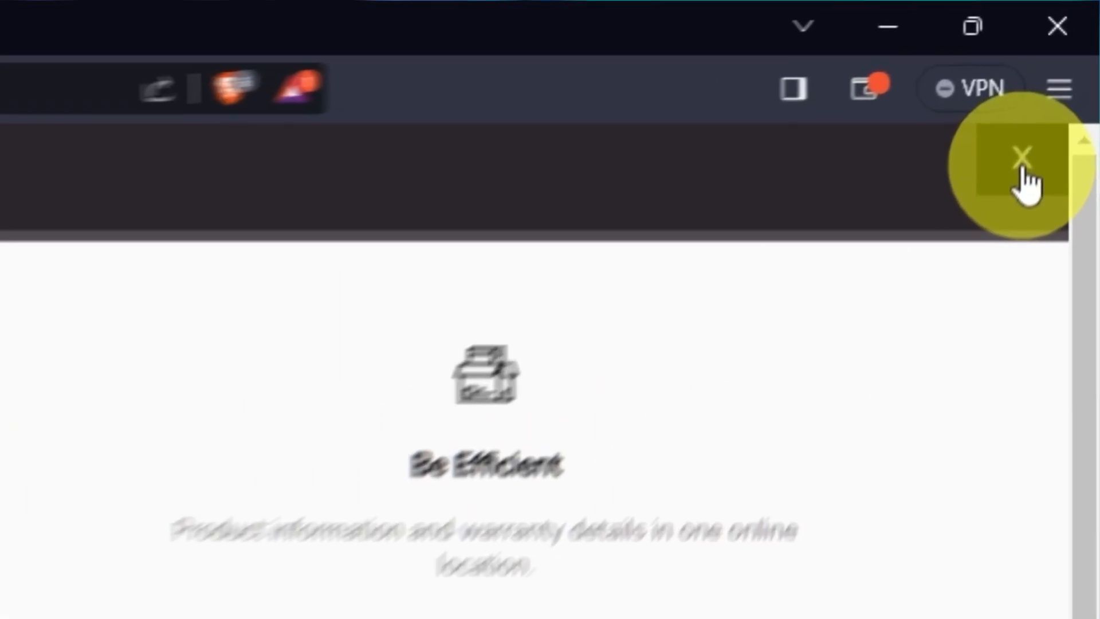
pyautogui.click(1023, 166)
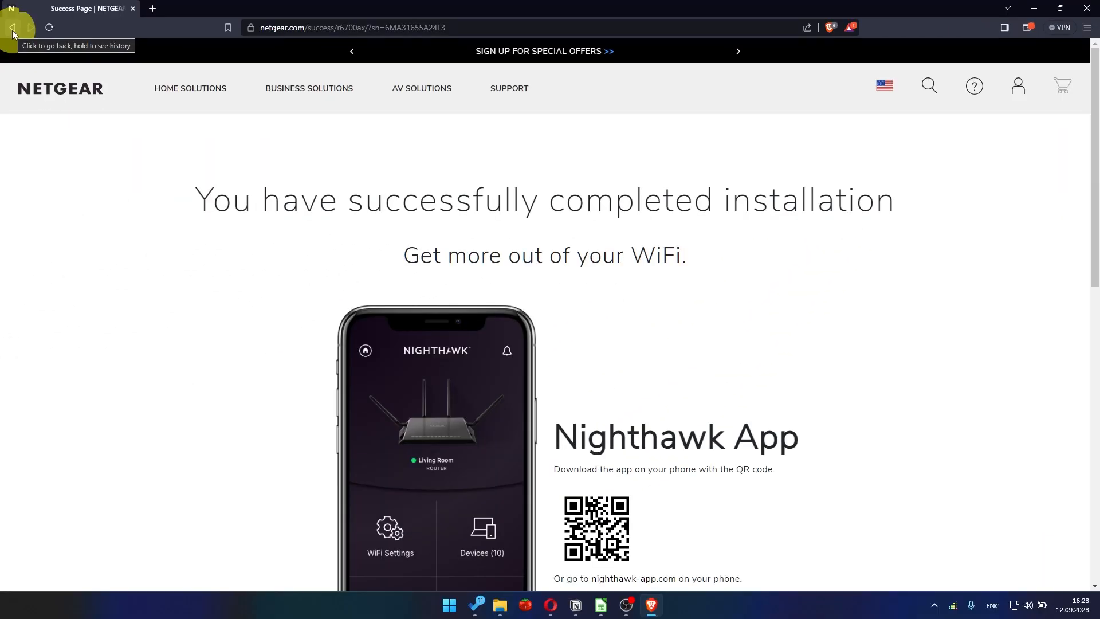
# Go to the router's web interface at 192.168.1.1 from the installation success page
pyautogui.click(275, 27)
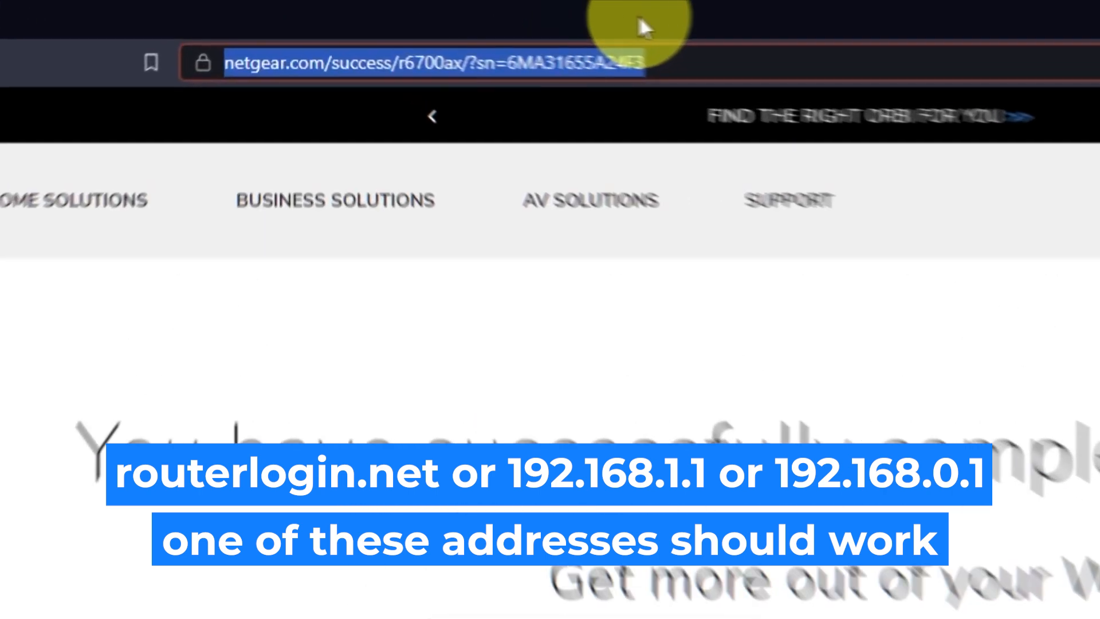
pyautogui.press('BackSpace')
pyautogui.write('192.168.1.1')
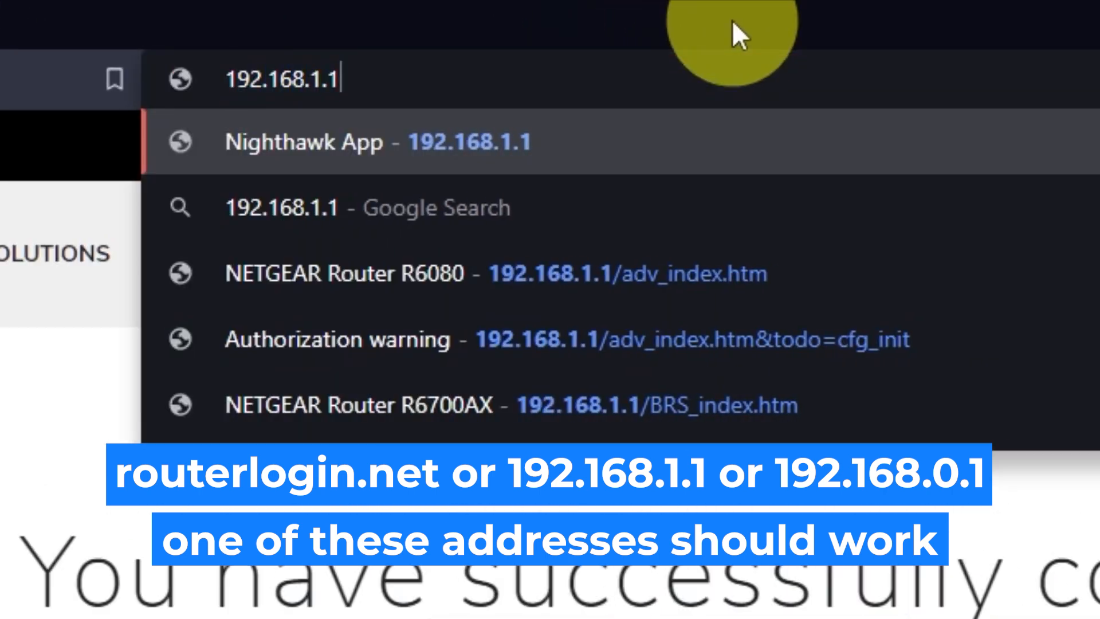
pyautogui.press('Return')
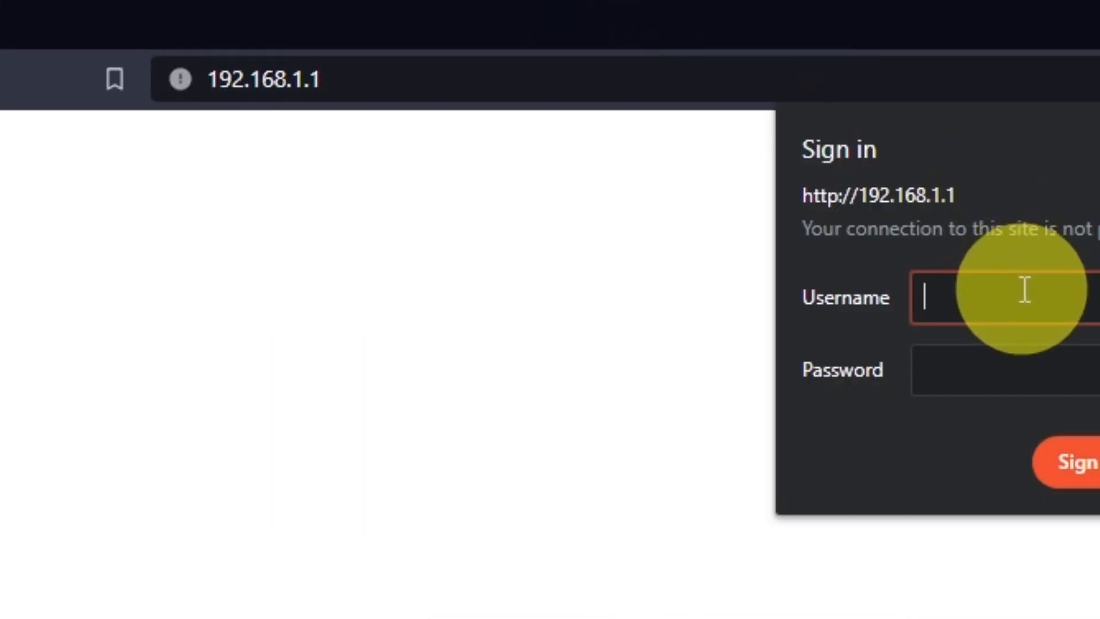
# Sign in to the router with username admin and the admin password, and dismiss the NETGEAR Armor offer
pyautogui.write('admin')
pyautogui.press('Tab')
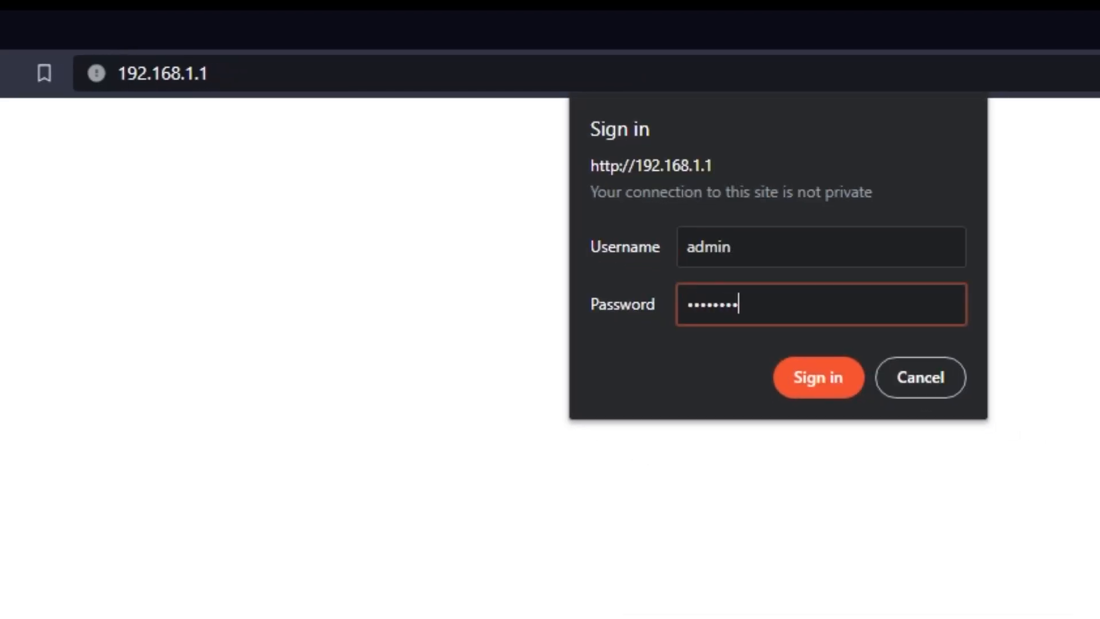
pyautogui.click(783, 377)
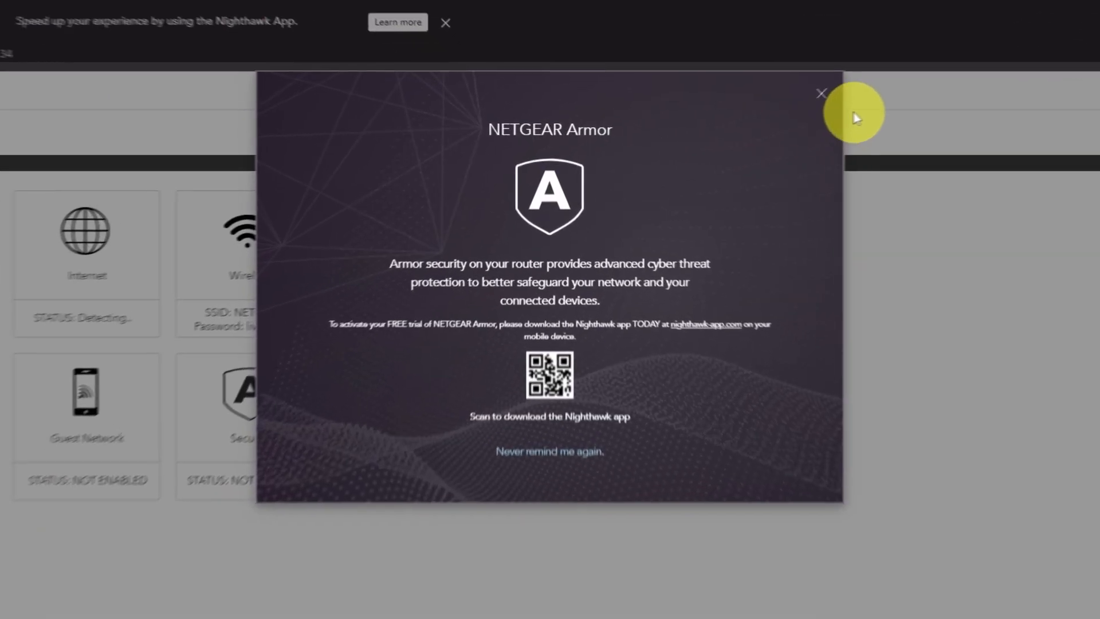
pyautogui.click(869, 82)
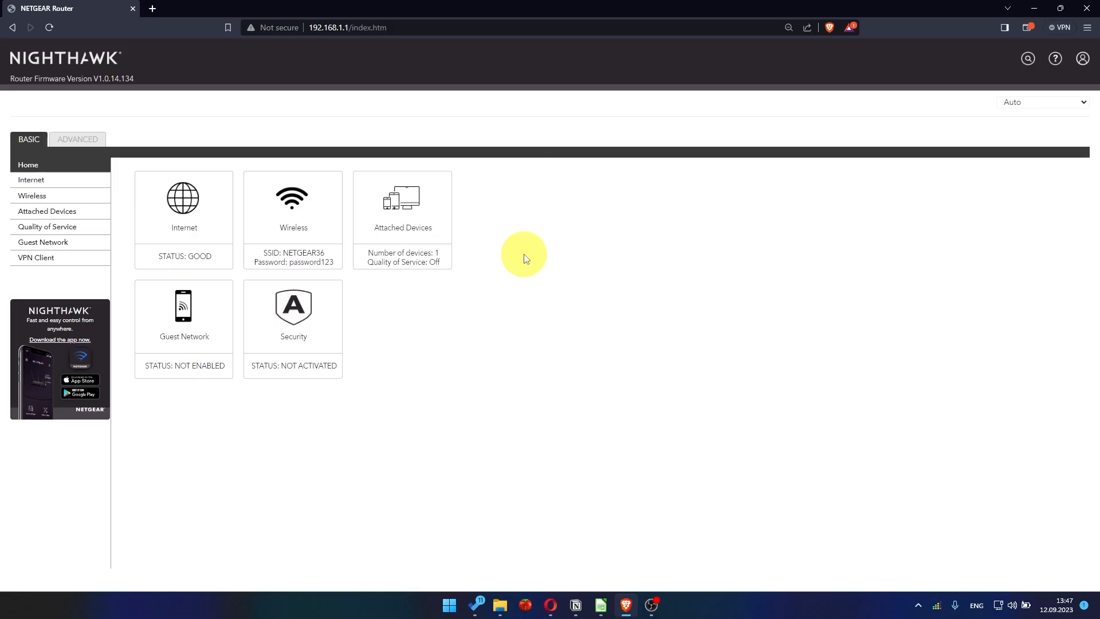
# Look through the interface languages offered for the router and close the list without choosing one
pyautogui.click(1036, 103)
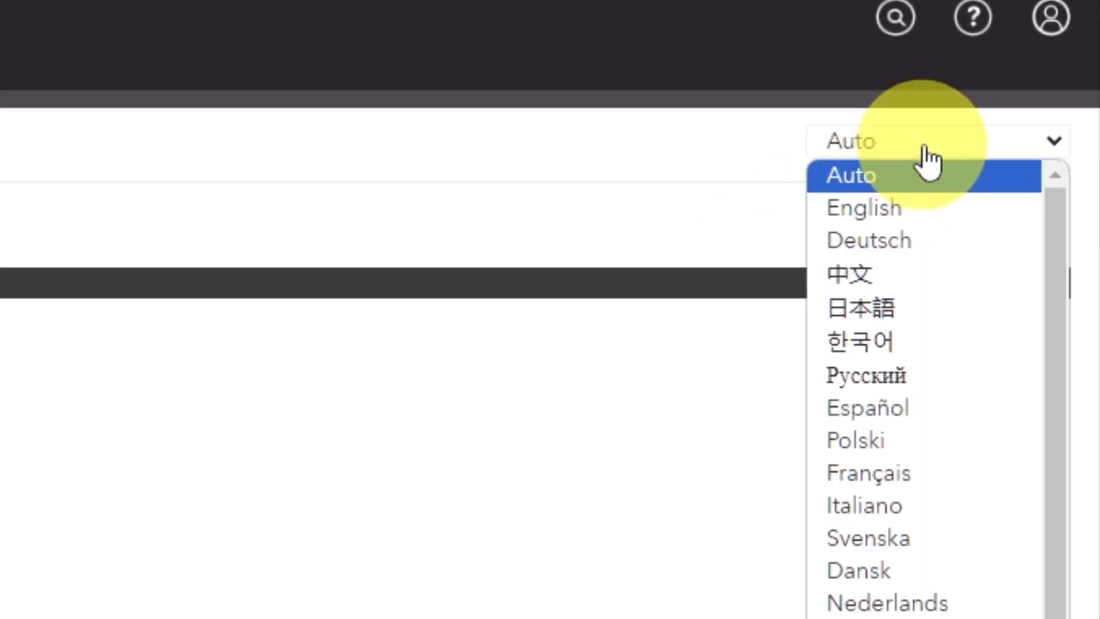
pyautogui.scroll(-1, 936, 432)
pyautogui.scroll(1, 917, 520)
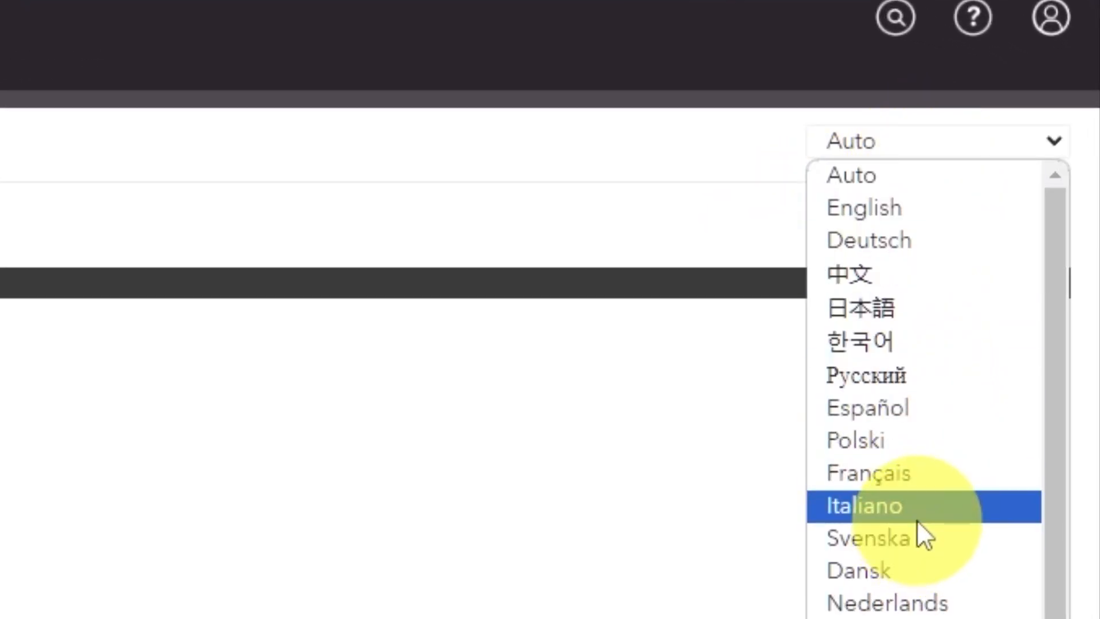
pyautogui.click(258, 393)
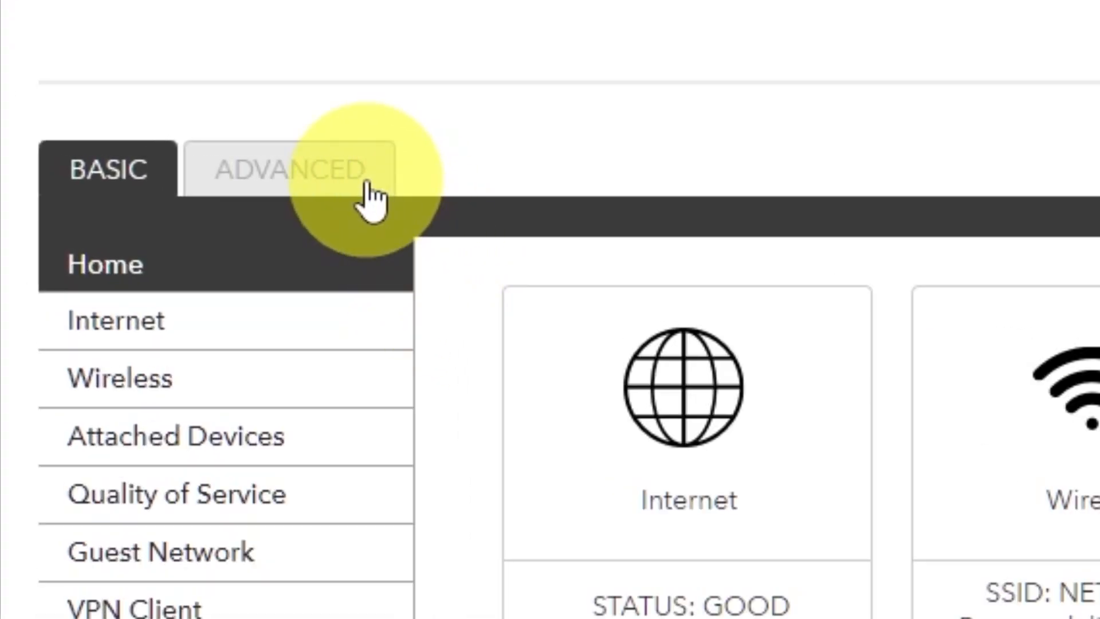
# Open the Setup Wizard in the router's advanced settings
pyautogui.click(370, 202)
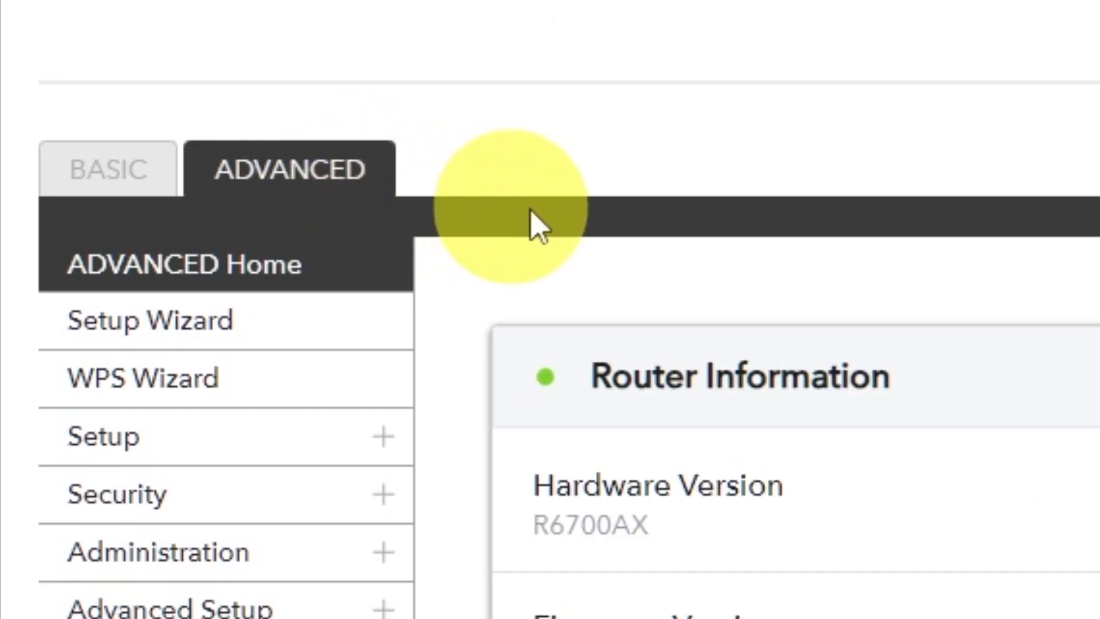
pyautogui.click(308, 354)
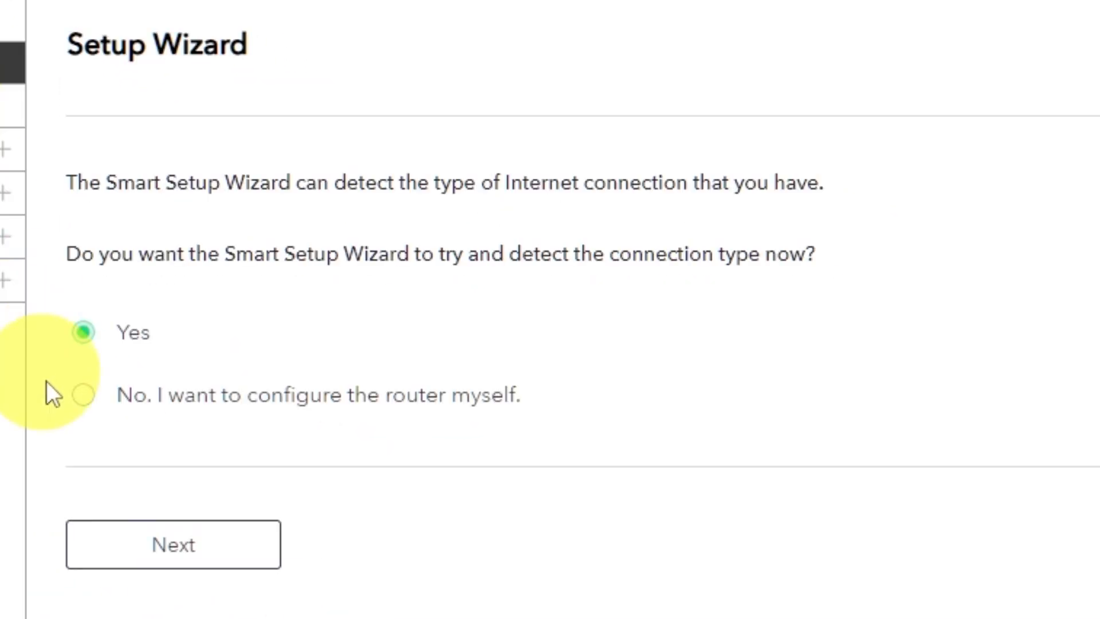
# Choose to configure the router yourself in the Setup Wizard and continue to Internet Setup
pyautogui.click(83, 395)
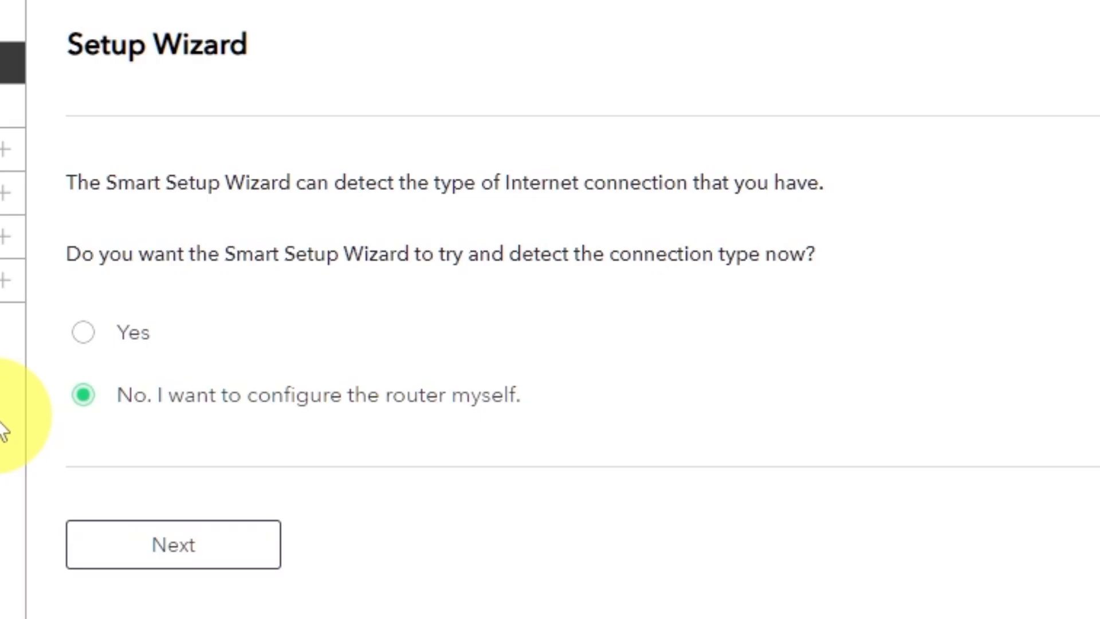
pyautogui.click(202, 556)
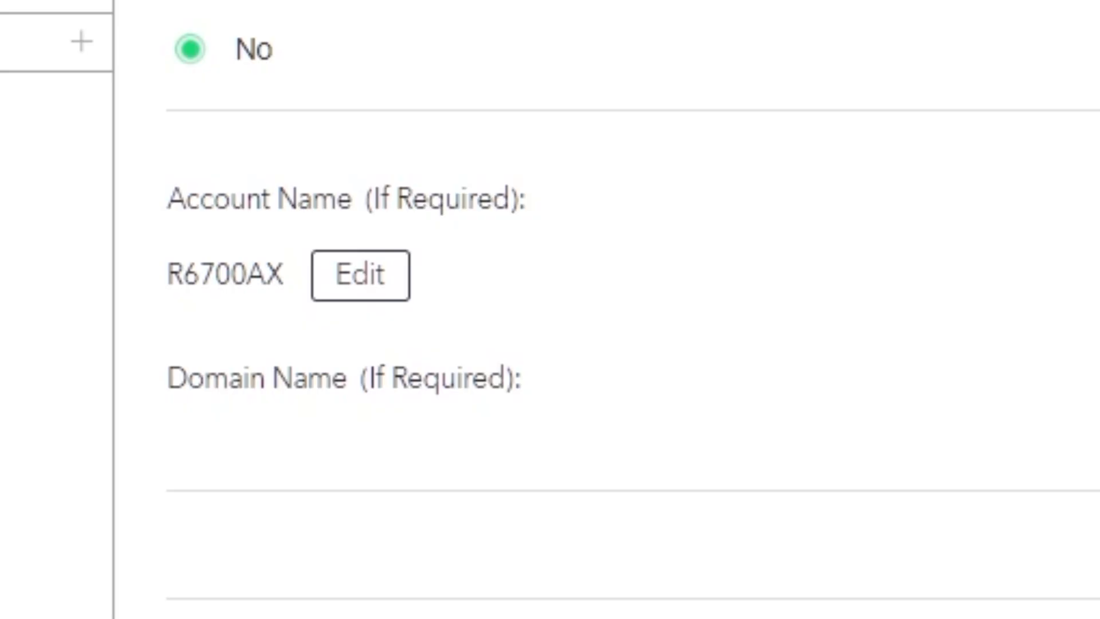
# Set the Domain Name Server (DNS) address to Get Automatically from ISP in the IPv4 Internet Setup and apply the settings
pyautogui.scroll(-2, 355, 248)
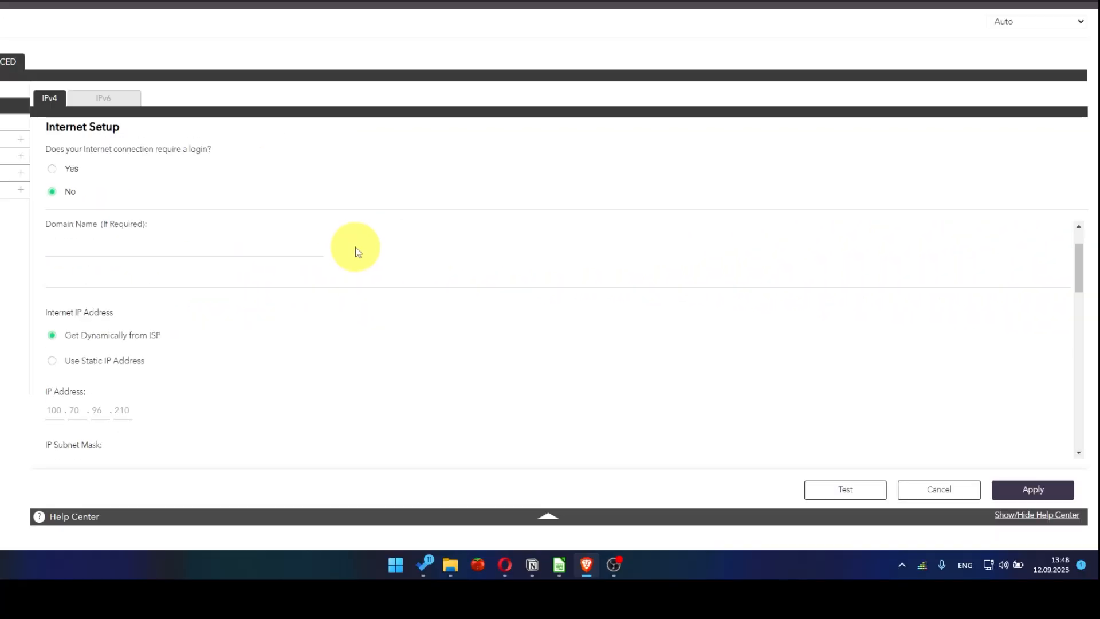
pyautogui.scroll(-1, 357, 252)
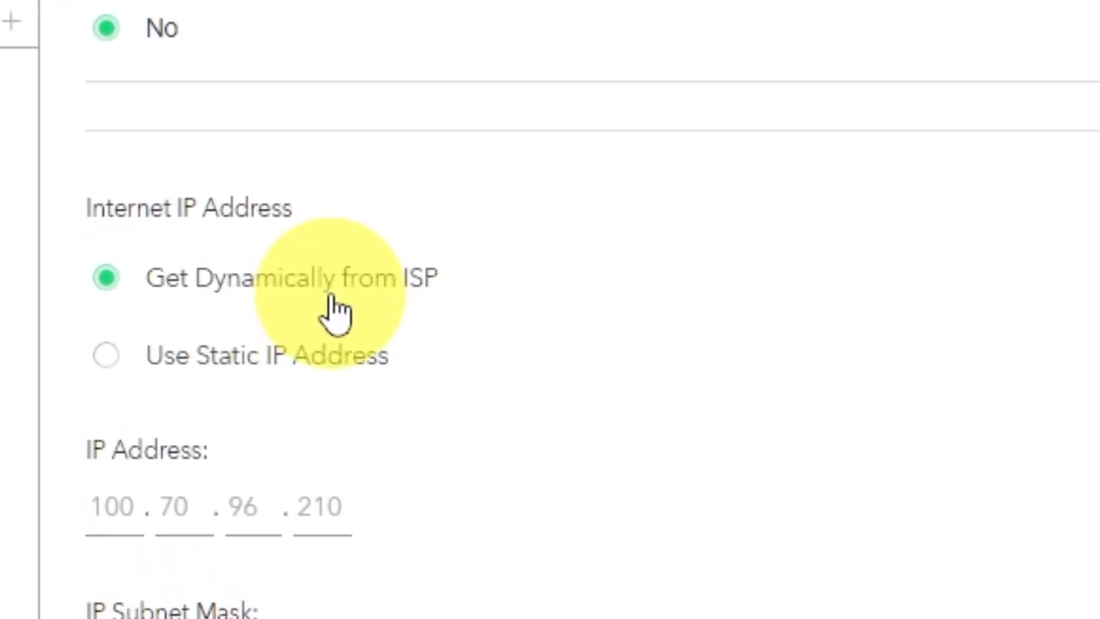
pyautogui.scroll(-3, 336, 312)
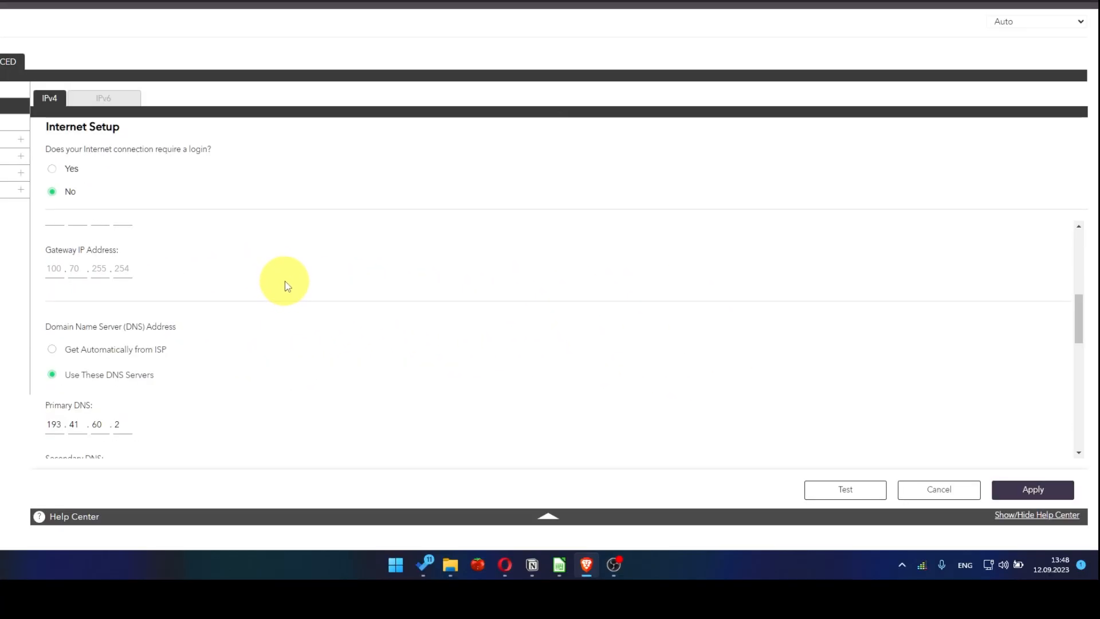
pyautogui.scroll(-1, 284, 288)
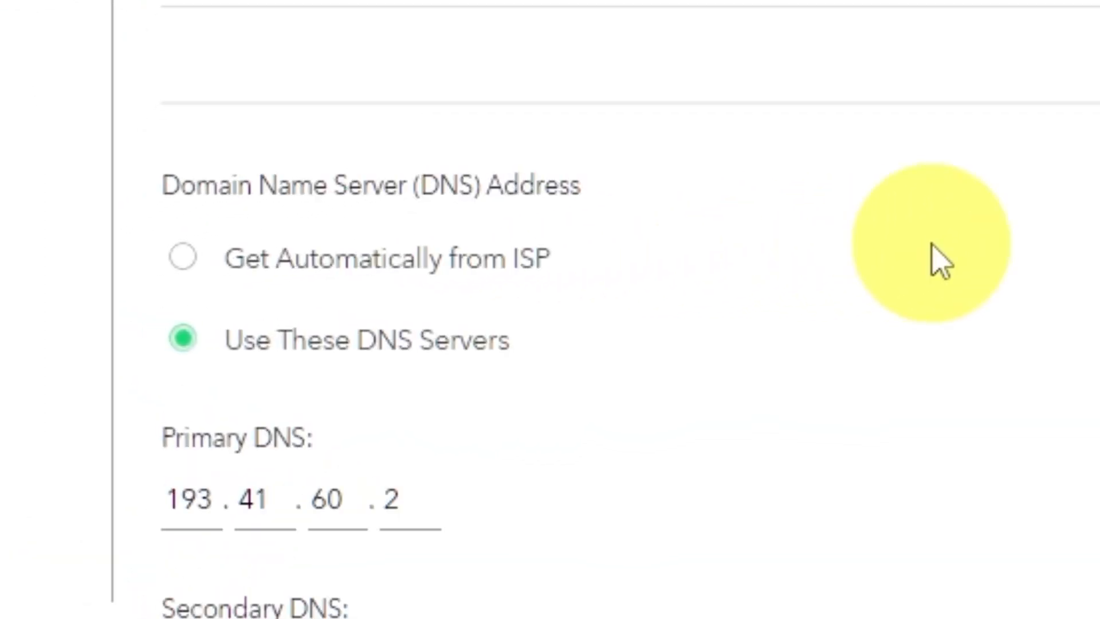
pyautogui.click(182, 259)
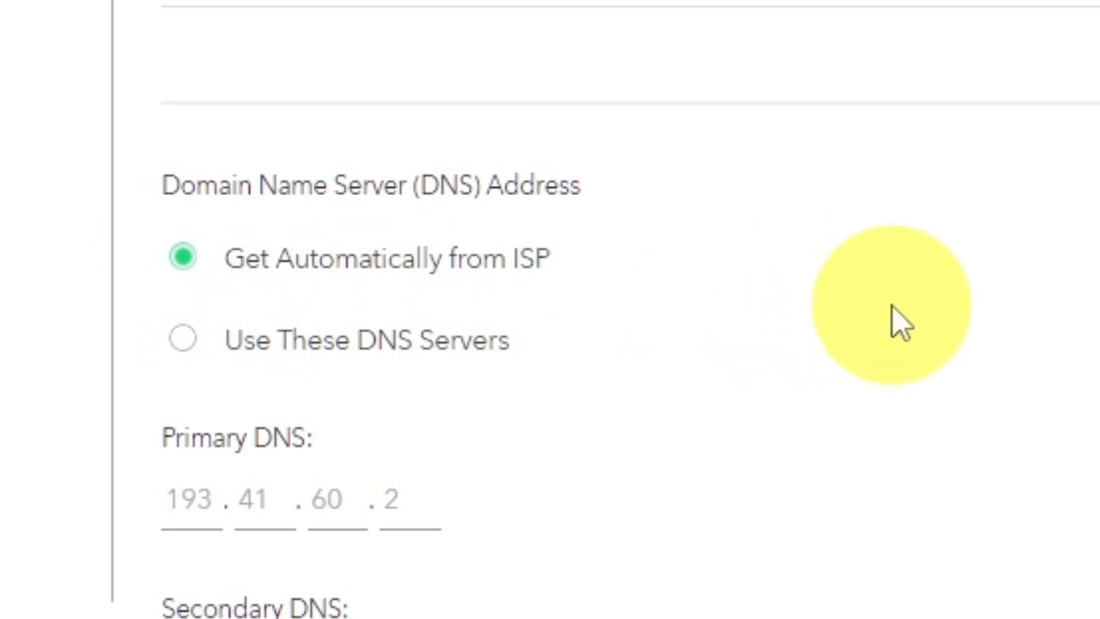
pyautogui.scroll(-2, 891, 305)
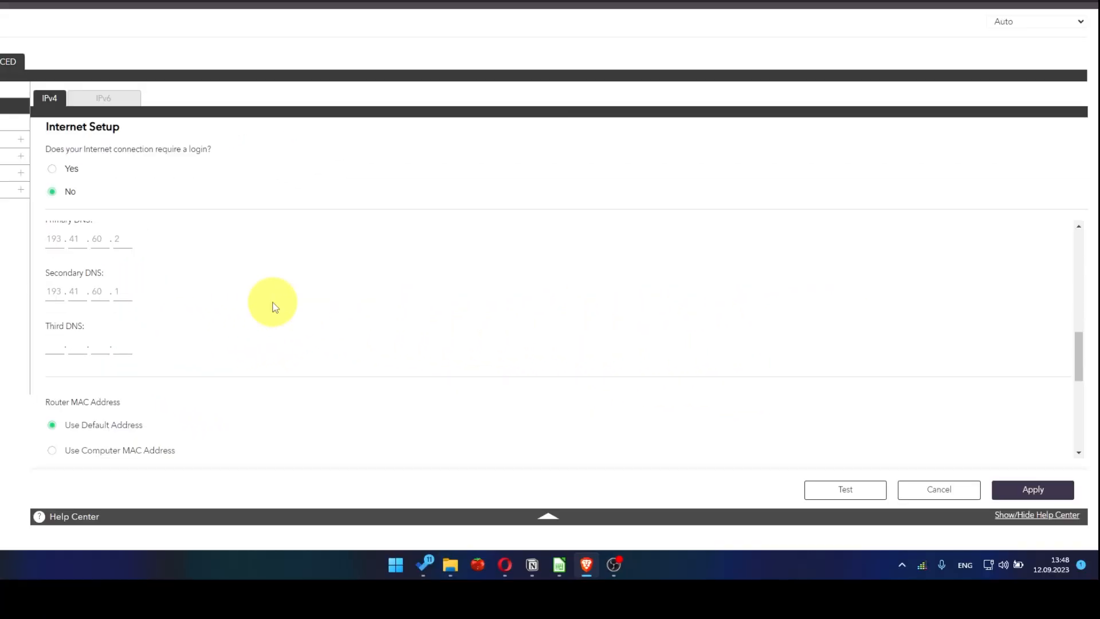
pyautogui.scroll(-2, 273, 307)
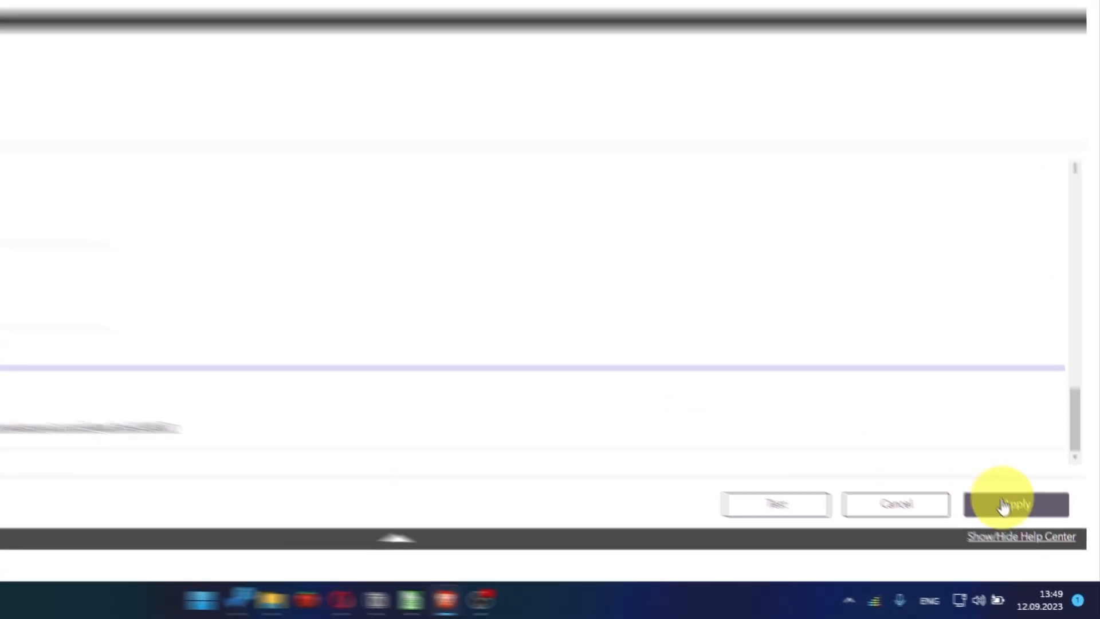
pyautogui.click(1030, 537)
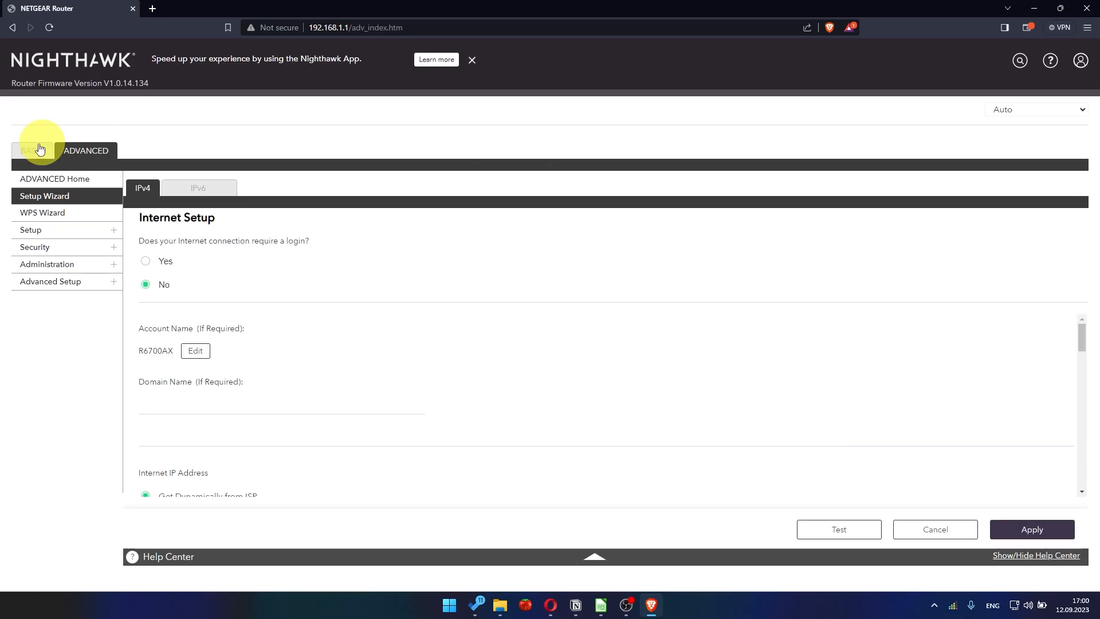
# Reopen the router's advanced settings, signing in with username admin and the admin password
pyautogui.click(92, 150)
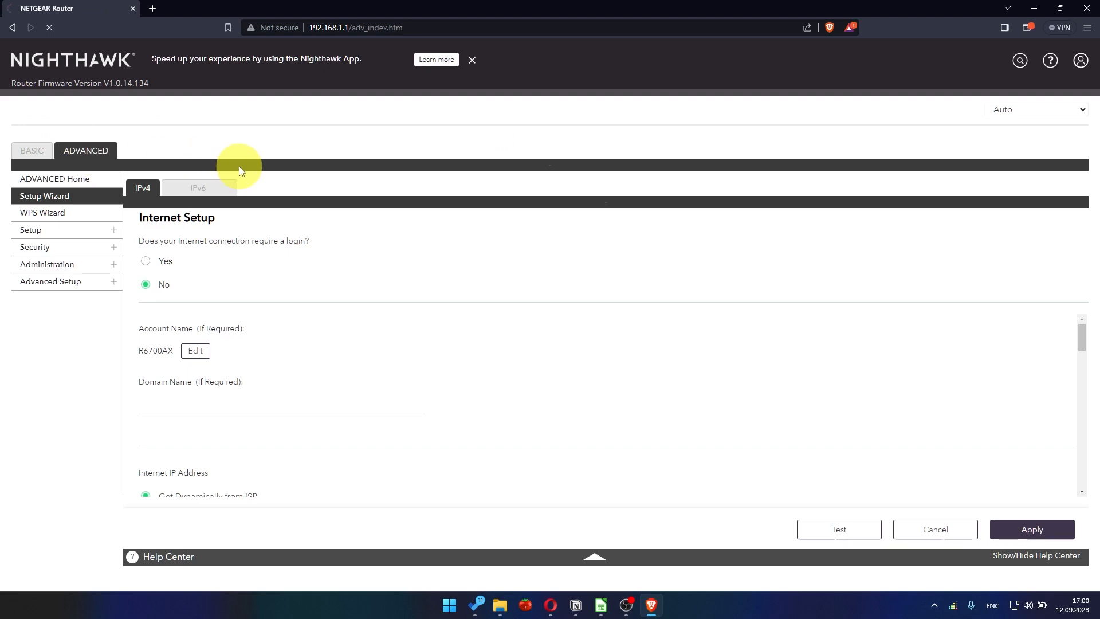
pyautogui.write('admin')
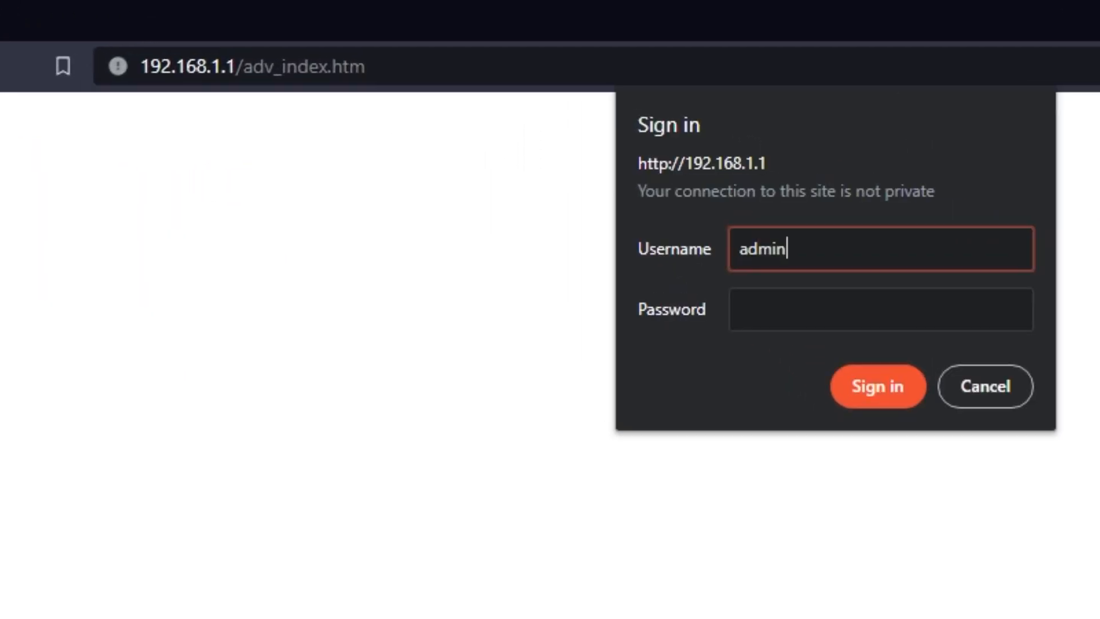
pyautogui.press('Tab')
pyautogui.write('***********')
pyautogui.press('Return')
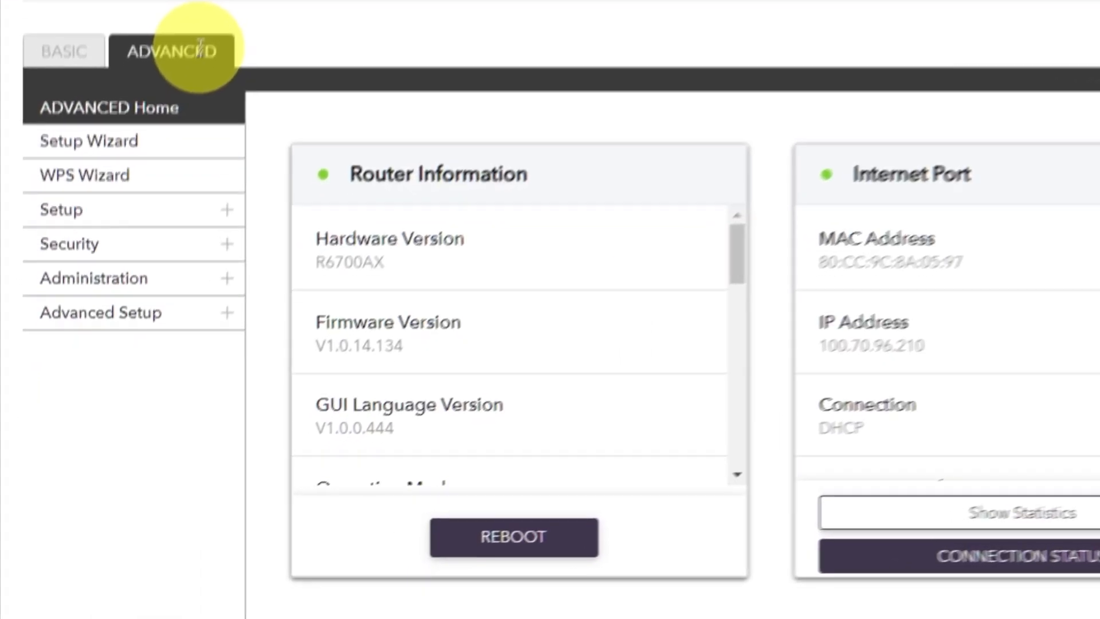
# Reboot the router from the ADVANCED Home page and confirm the restart
pyautogui.click(200, 49)
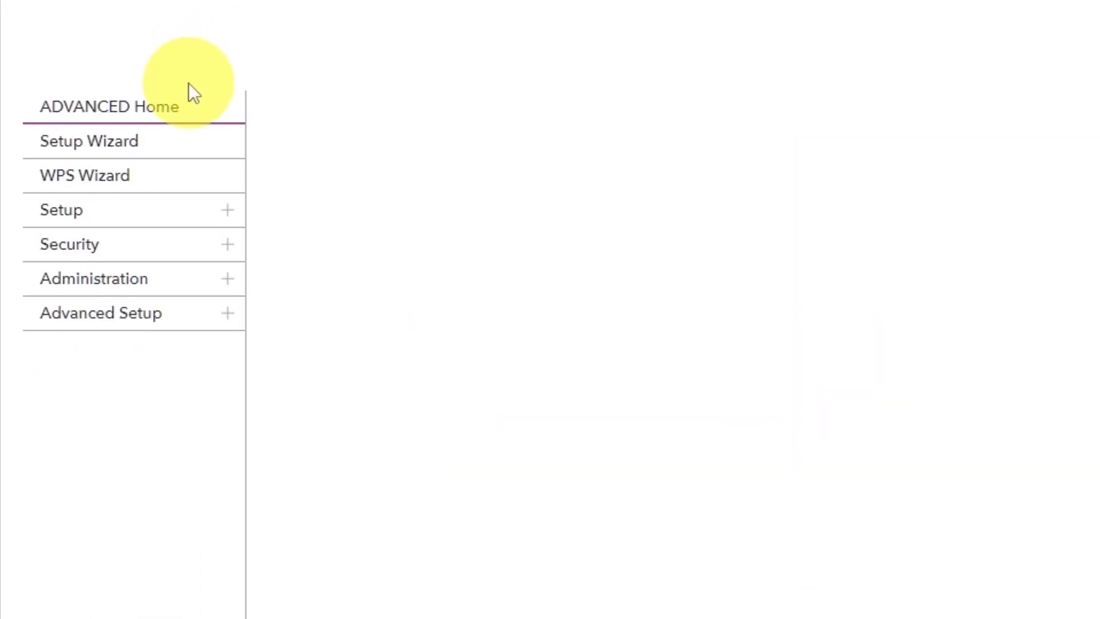
pyautogui.click(177, 112)
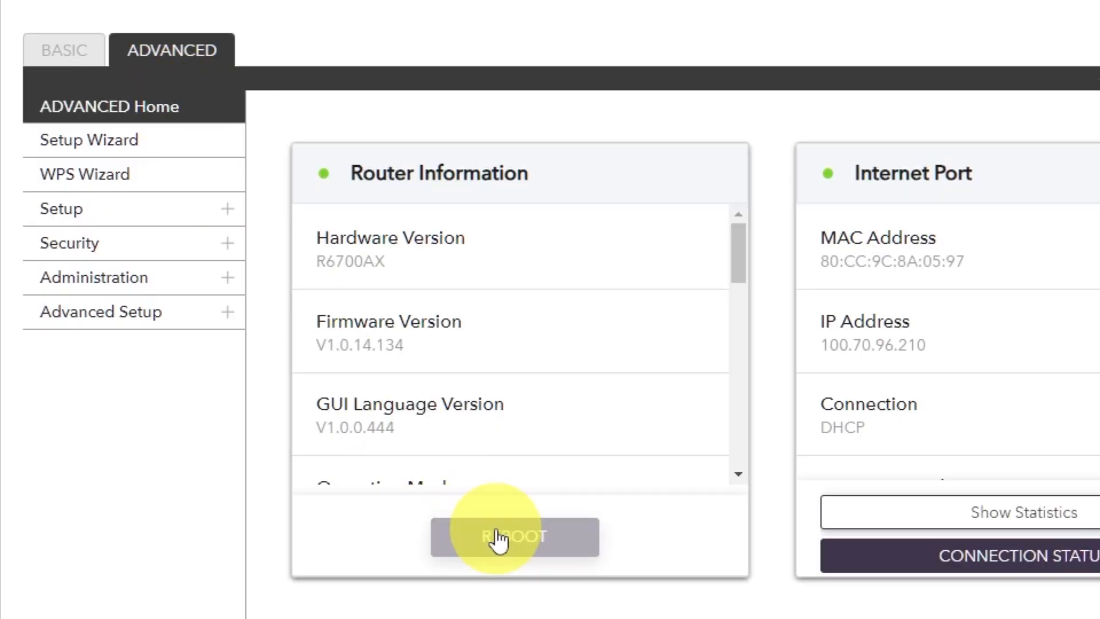
pyautogui.click(498, 539)
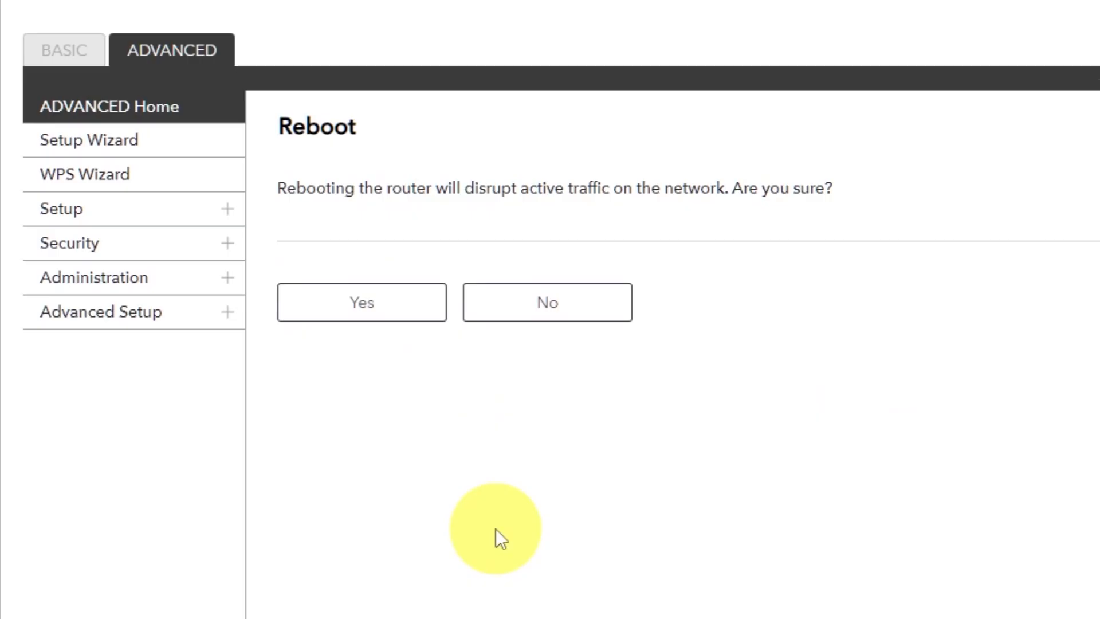
pyautogui.click(367, 312)
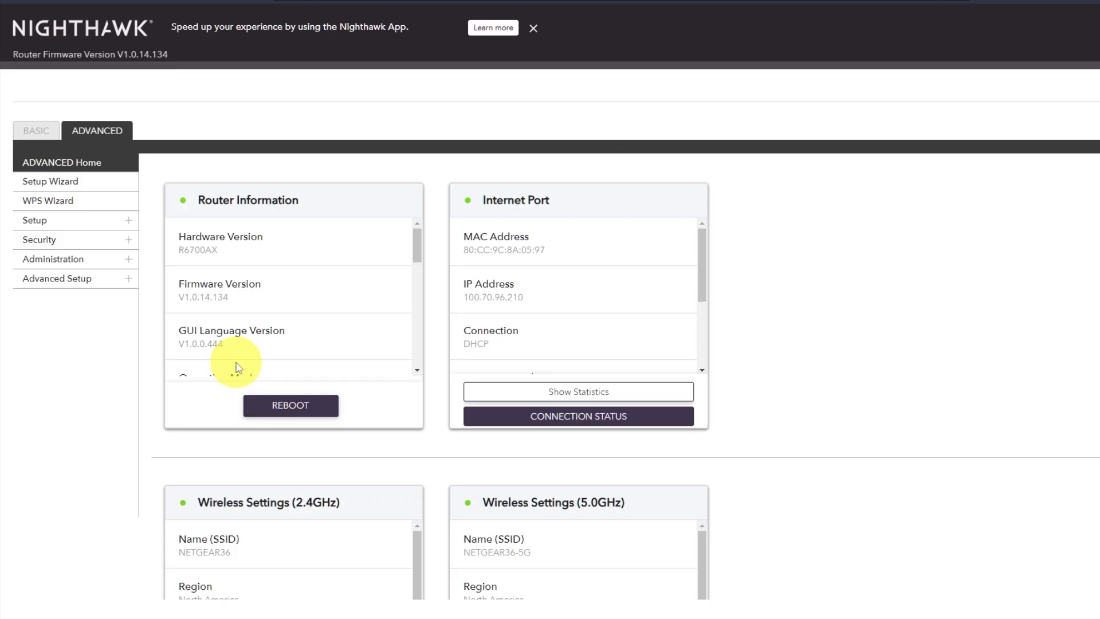
# Open a new browser tab and search Google for youtube to check the internet connection
pyautogui.click(153, 10)
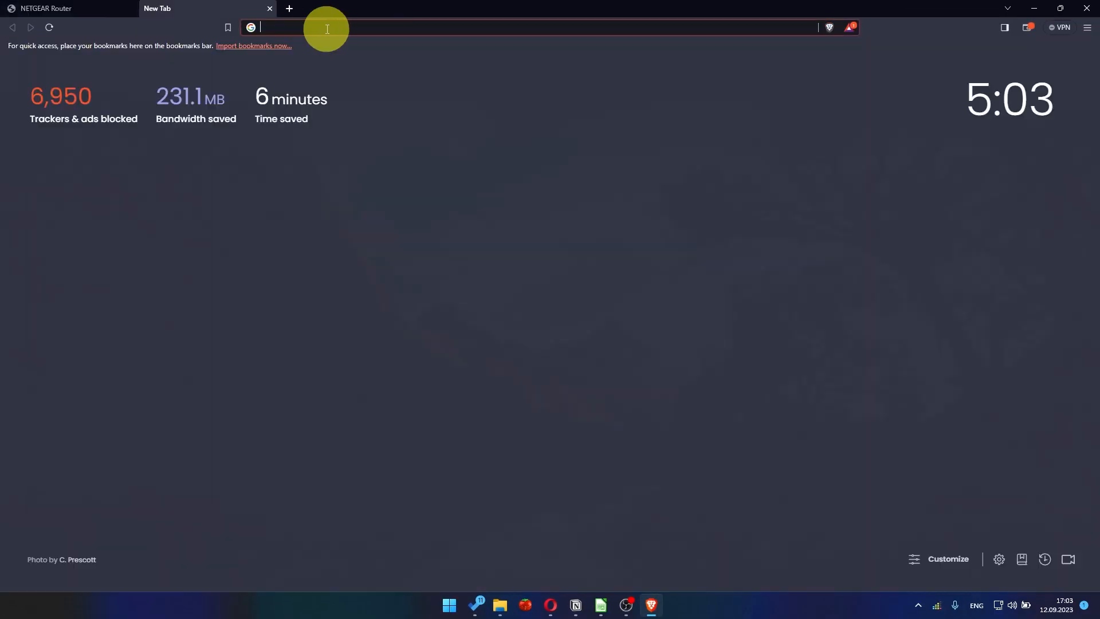
pyautogui.click(332, 29)
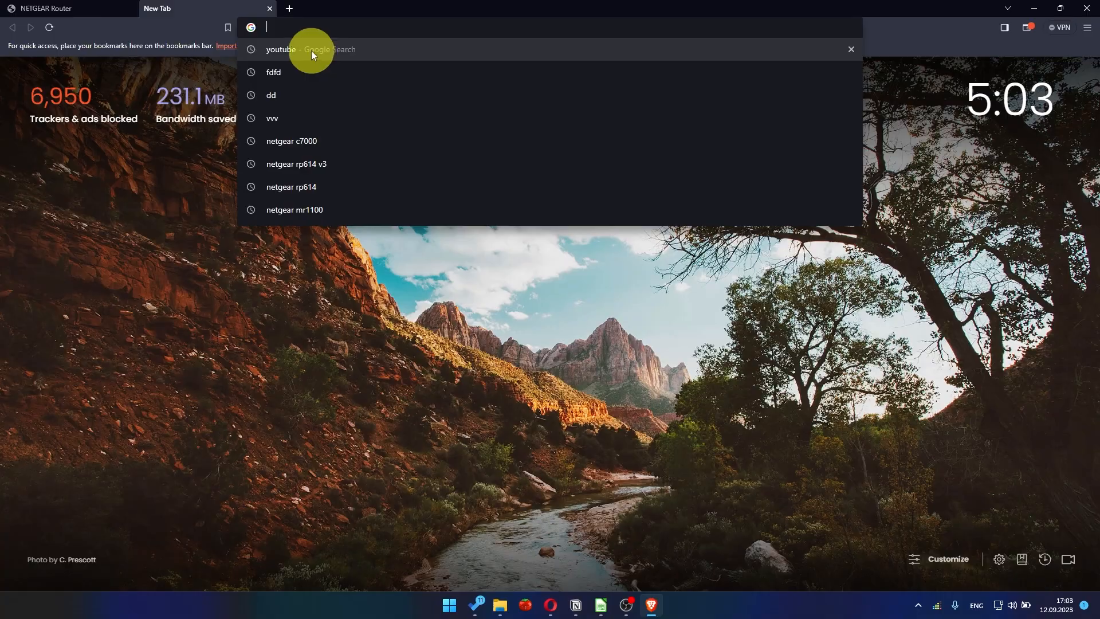
pyautogui.click(311, 51)
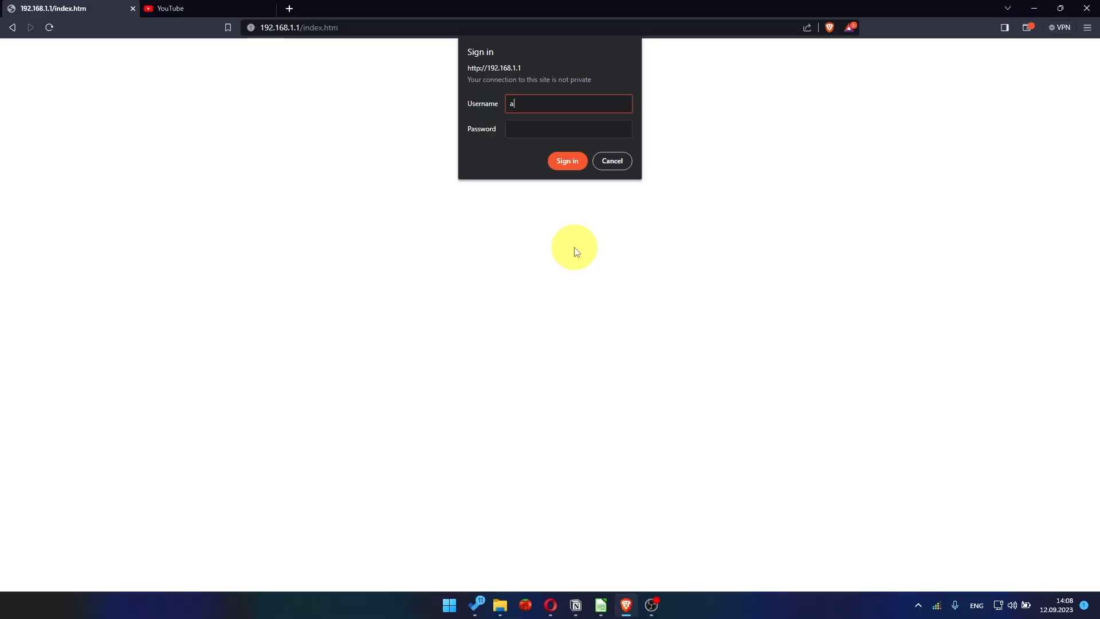
# Sign in to the router at 192.168.1.1 with username admin and the admin password, and close the NETGEAR Armor offer
pyautogui.write('dmin')
pyautogui.press('Tab')
pyautogui.write('••••')
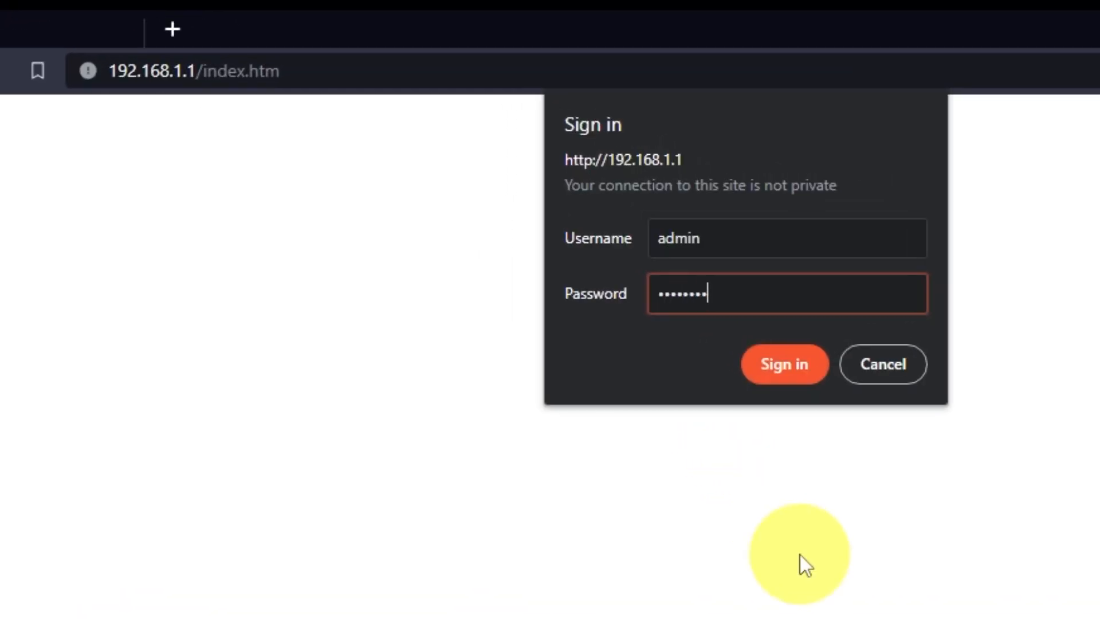
pyautogui.write('••••••')
pyautogui.click(792, 369)
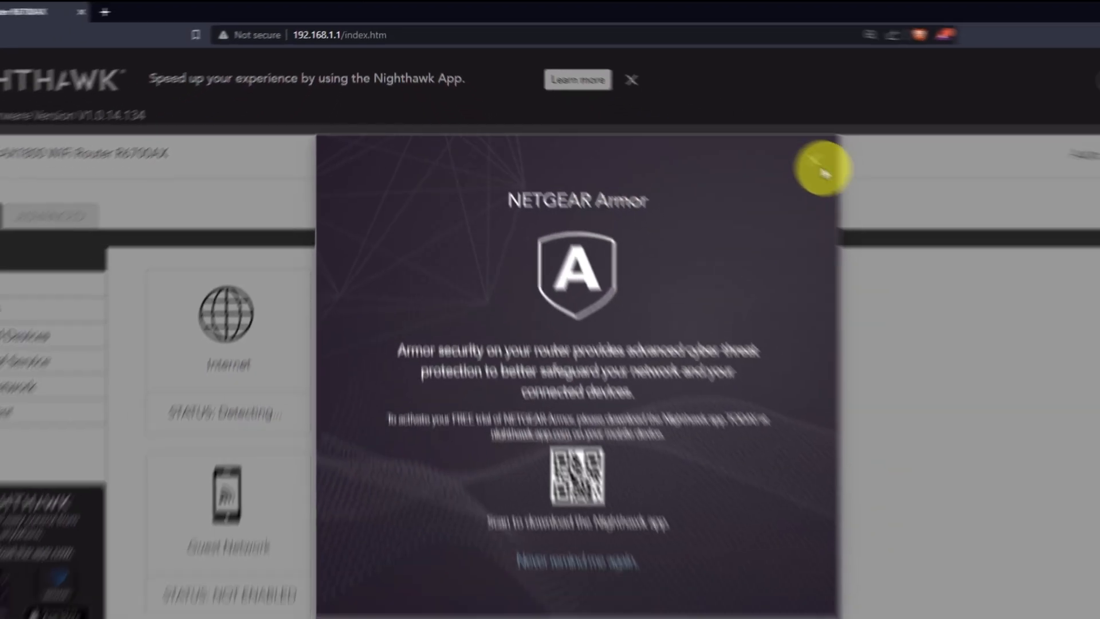
pyautogui.click(822, 169)
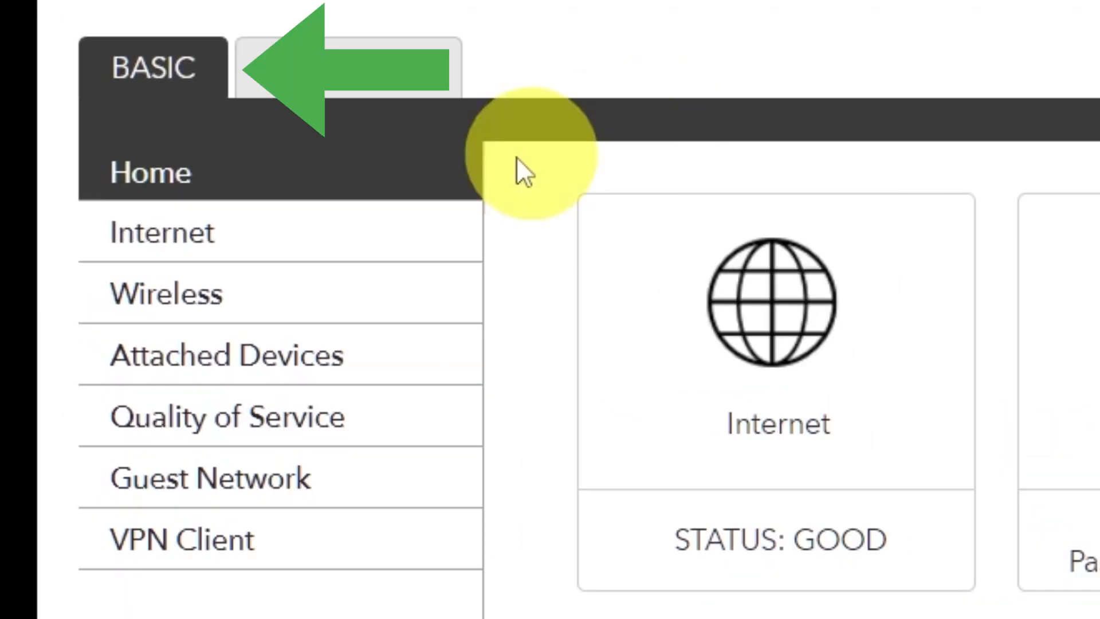
# Set the Router MAC Address to Use Computer MAC Address in the basic Internet settings and apply the change
pyautogui.click(284, 231)
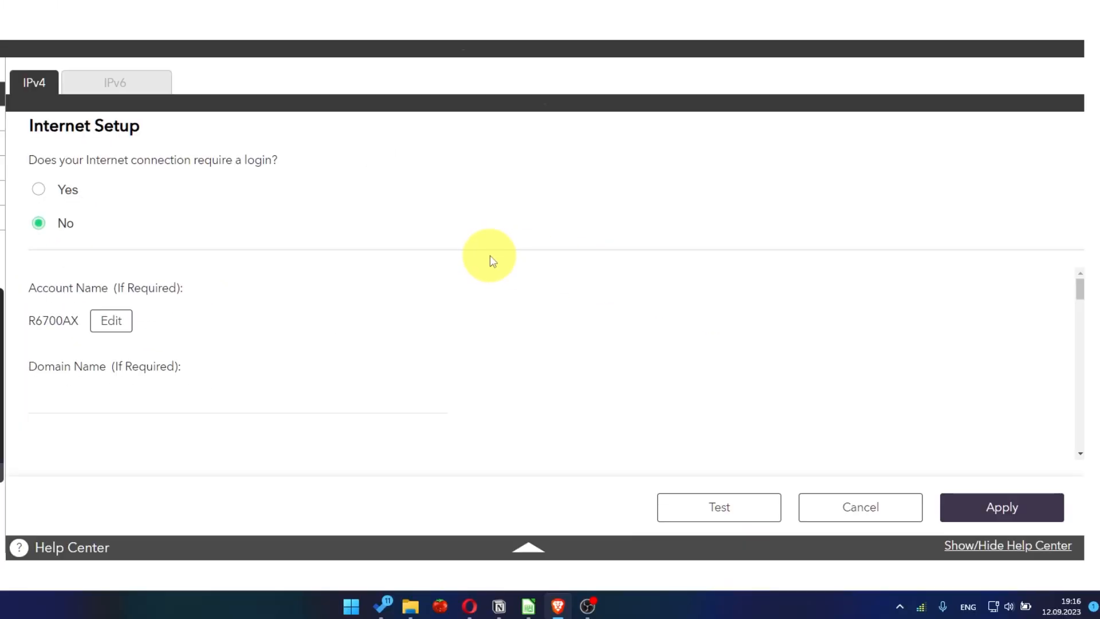
pyautogui.scroll(-10, 518, 360)
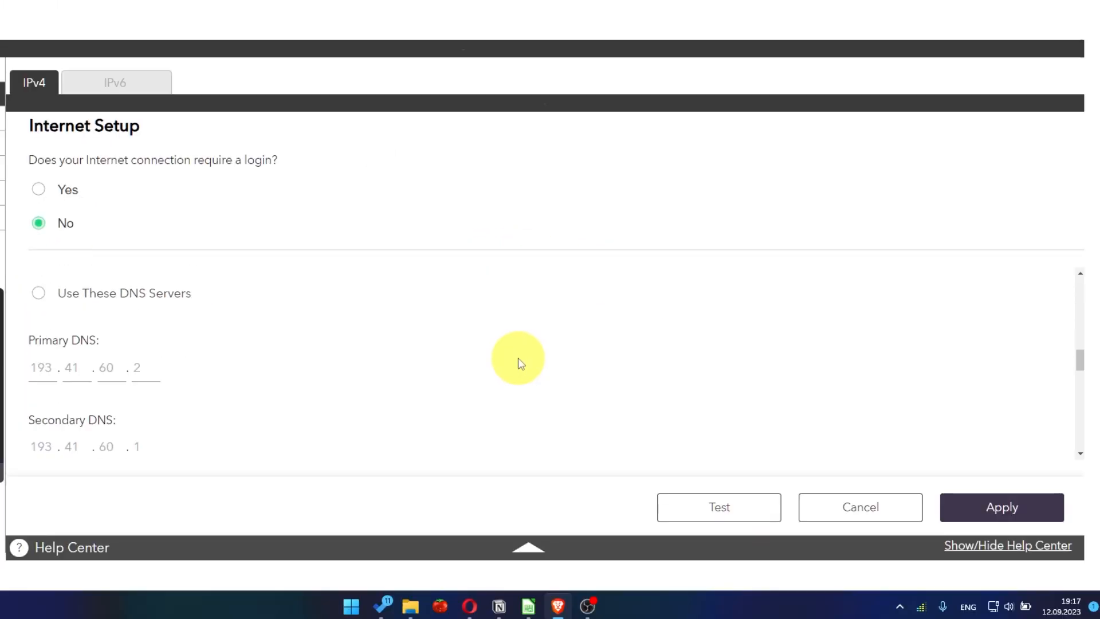
pyautogui.scroll(-2, 518, 364)
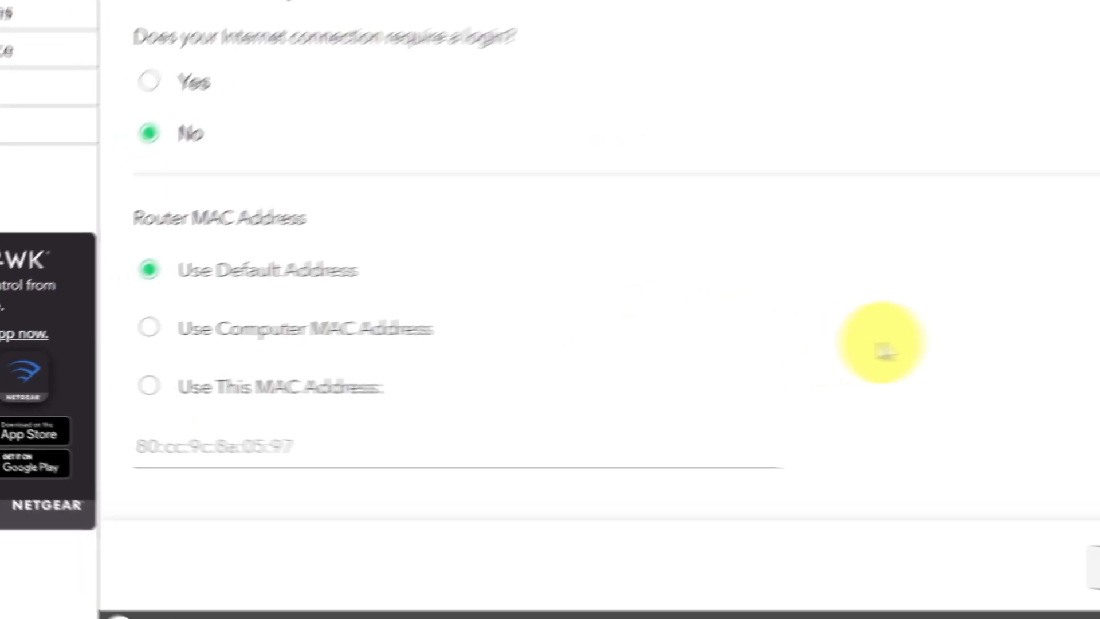
pyautogui.click(262, 304)
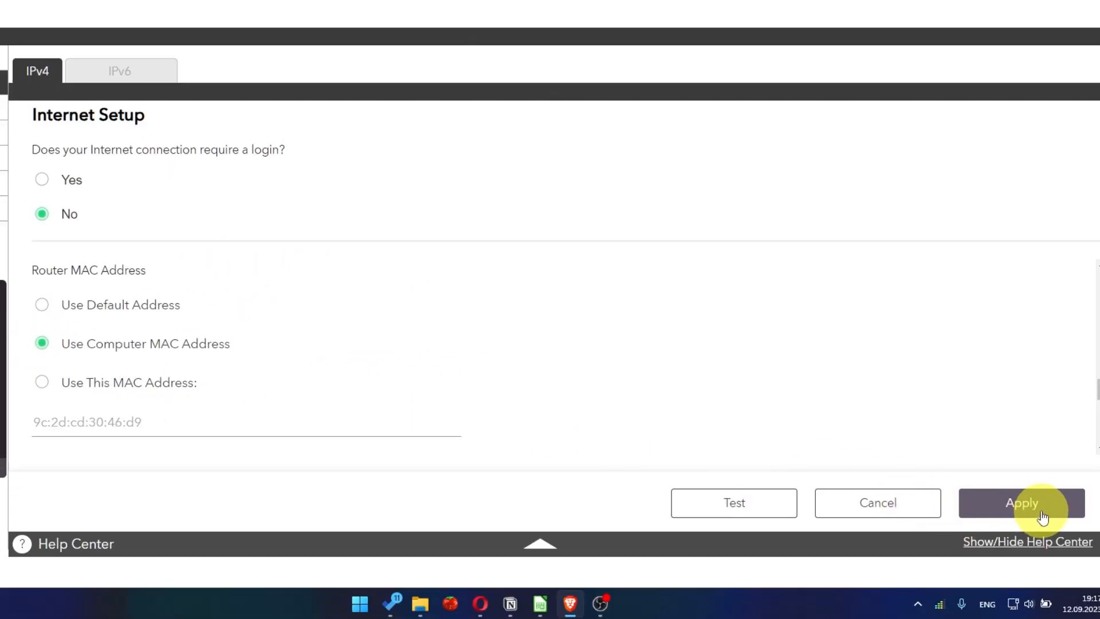
pyautogui.click(1022, 503)
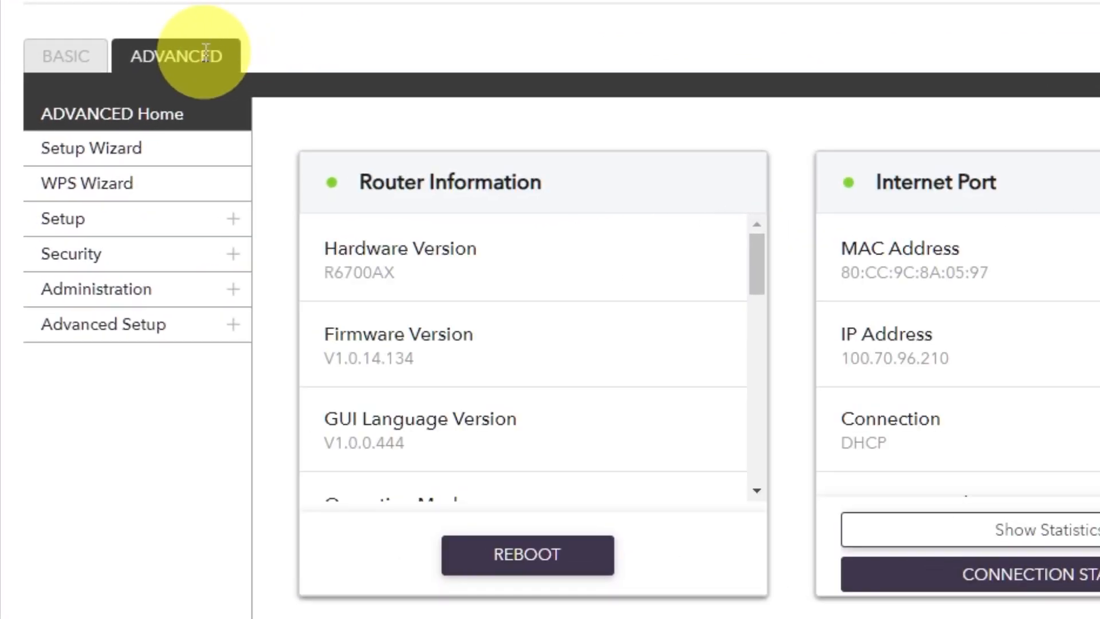
# Restart the router from the advanced home page's Router Information and confirm the reboot
pyautogui.click(206, 52)
pyautogui.click(181, 118)
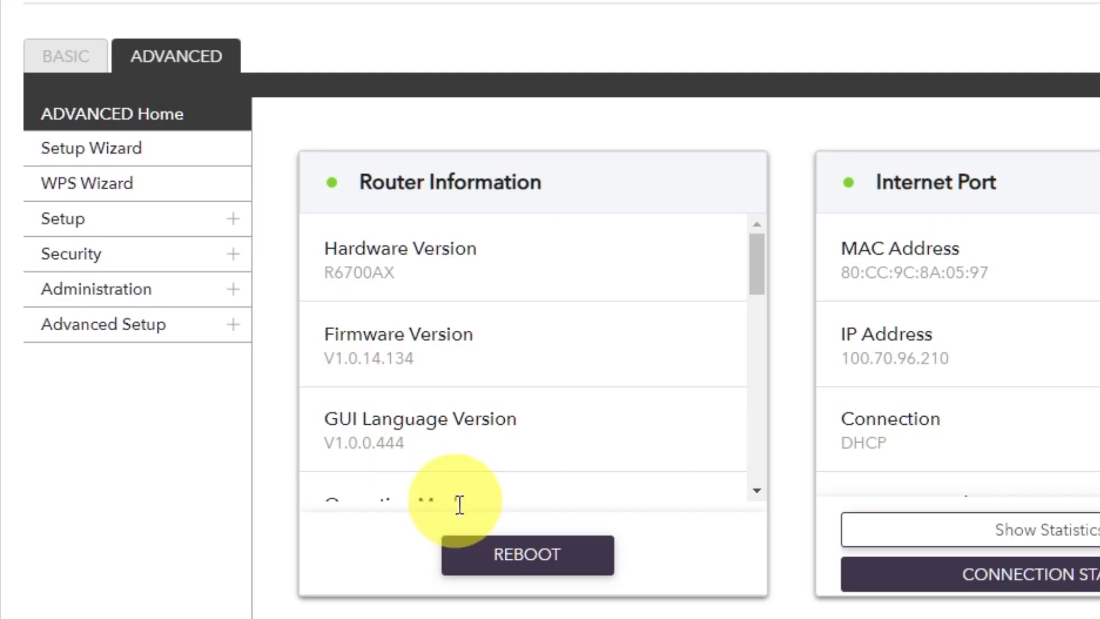
pyautogui.click(509, 552)
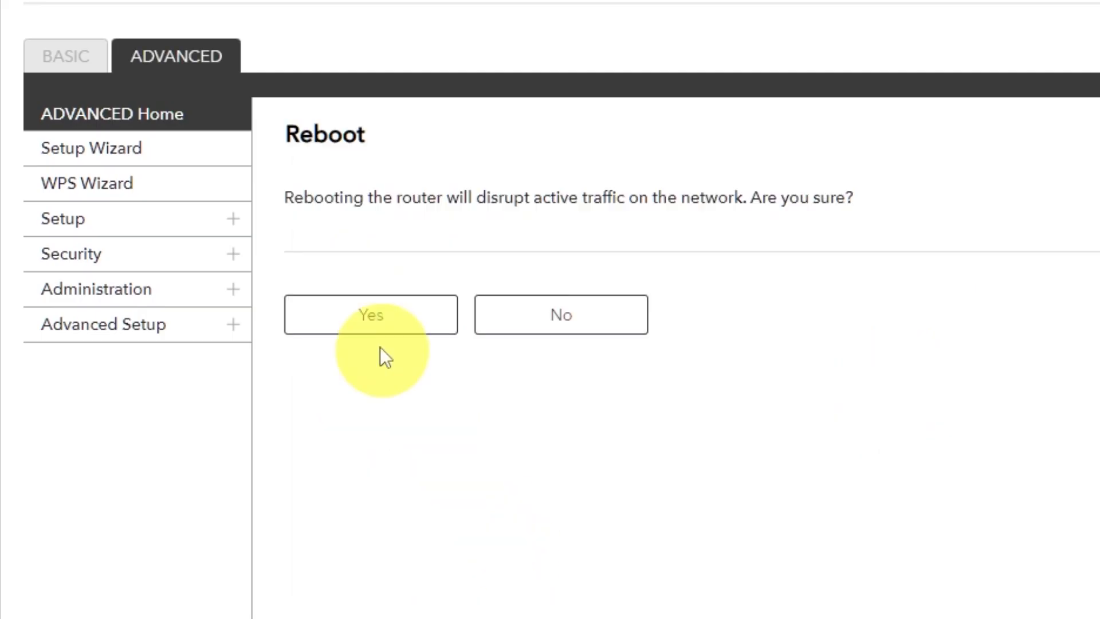
pyautogui.click(378, 326)
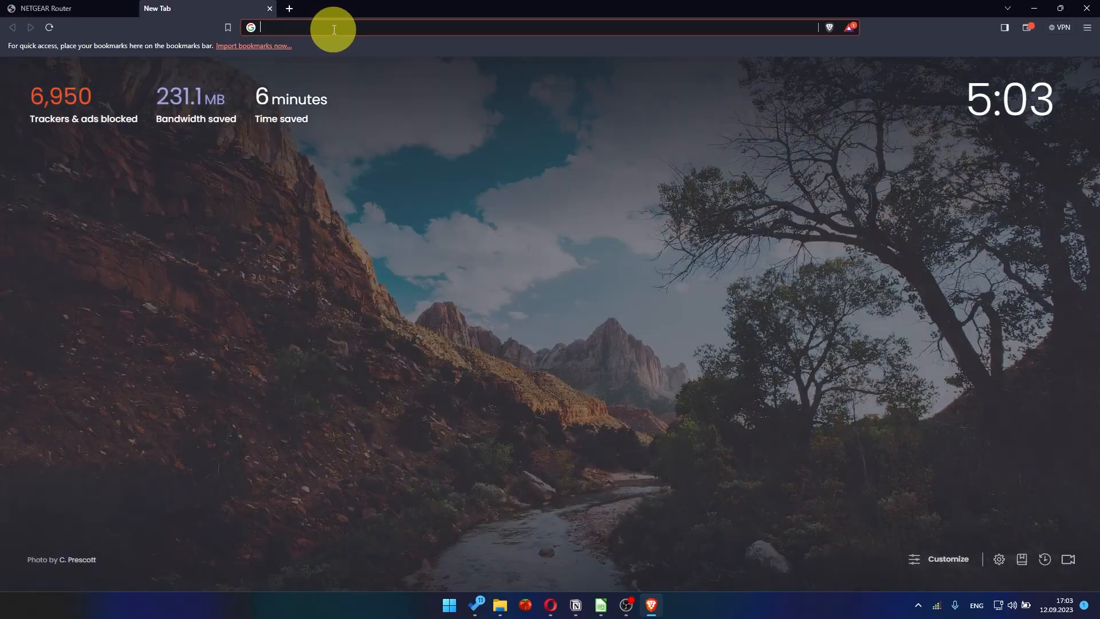
# Search Google for youtube in the new browser tab to test internet access
pyautogui.click(334, 30)
pyautogui.click(311, 50)
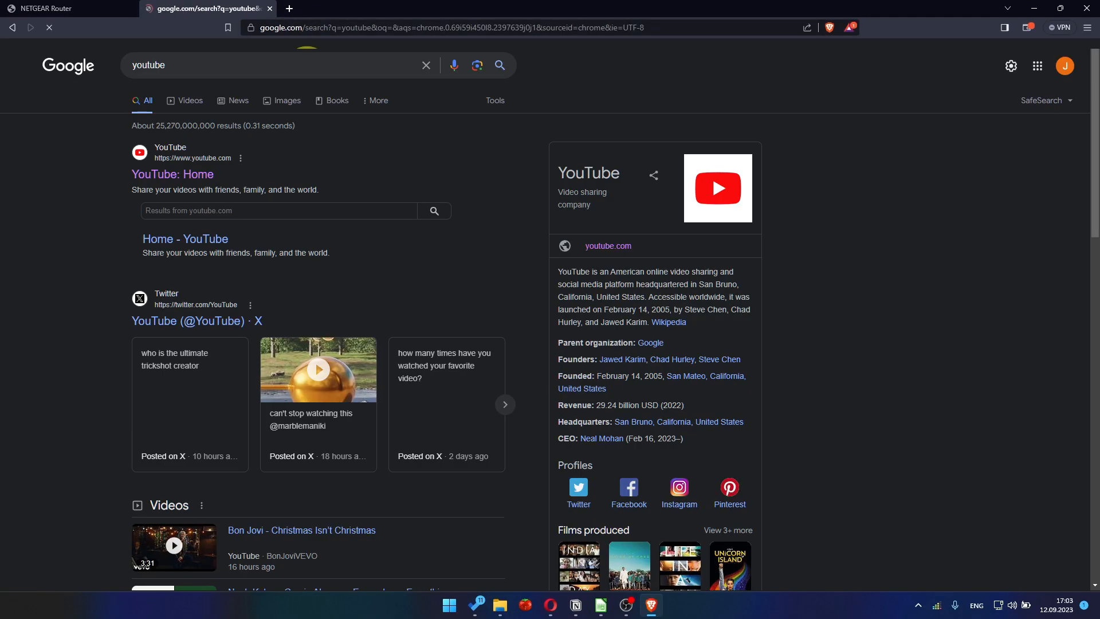